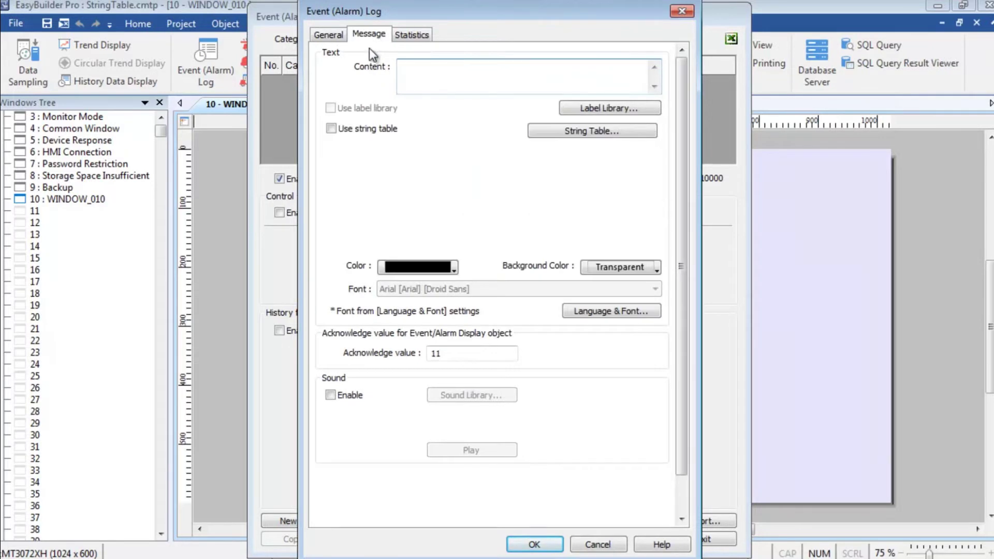
# Set the event's message to use the string table with a dynamic string ID from LW 0 and string ID recording enabled.
pyautogui.click(365, 131)
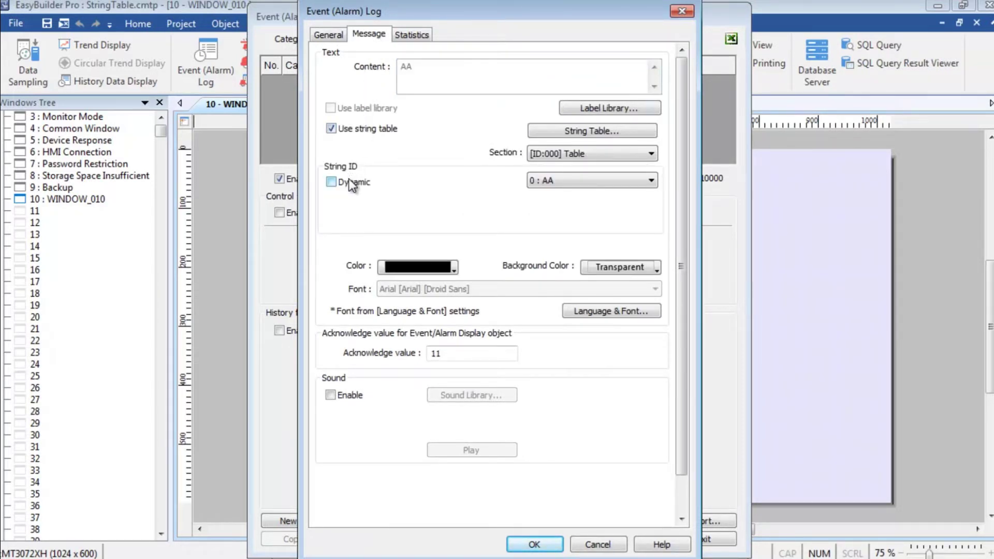
pyautogui.click(352, 184)
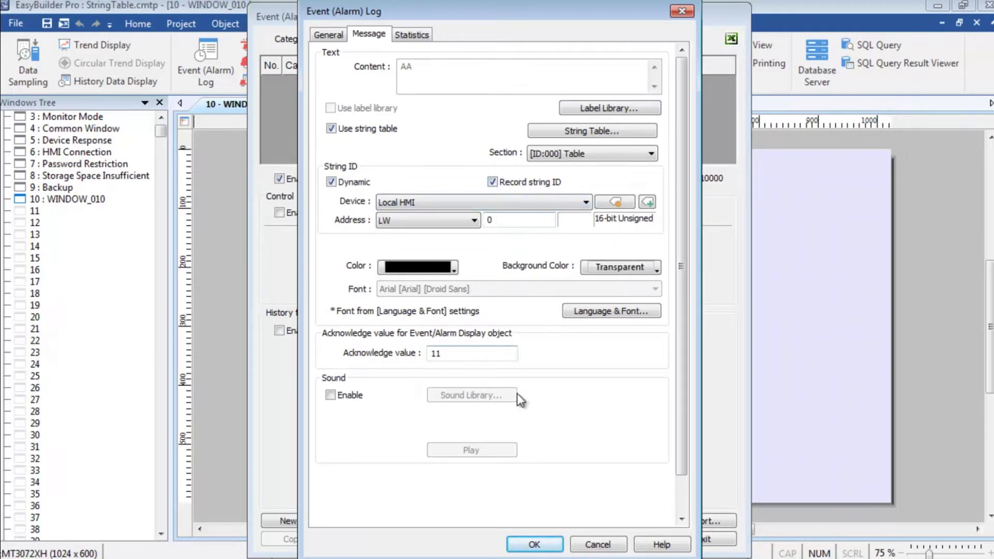
pyautogui.click(536, 545)
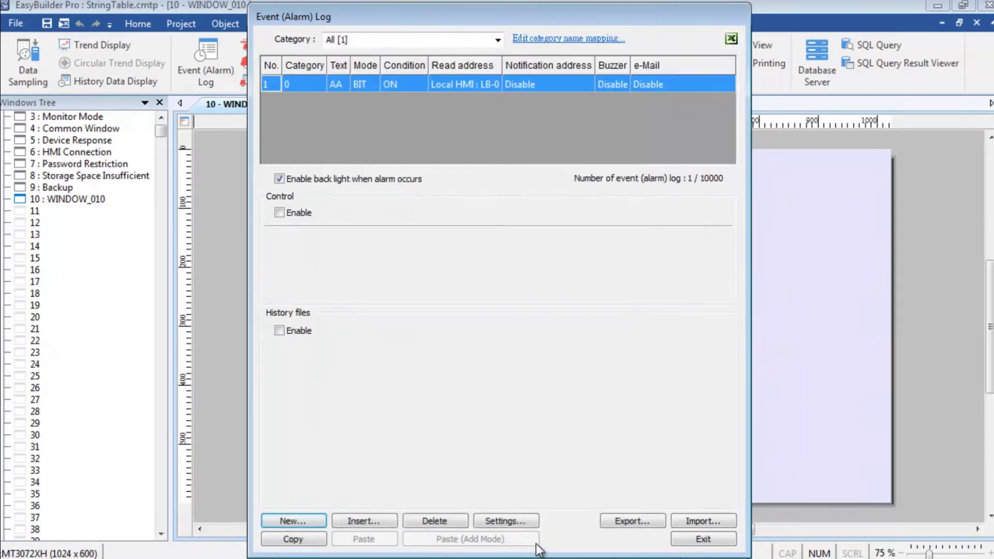
# Duplicate the event log entry, assign the copy to Category 1 and turn off Record string ID in its message.
pyautogui.click(298, 541)
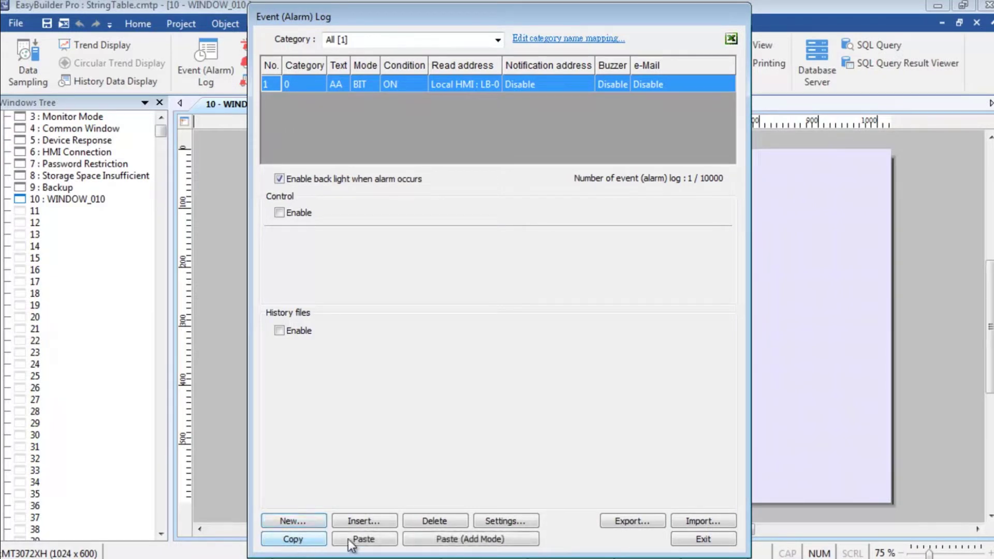
pyautogui.click(474, 542)
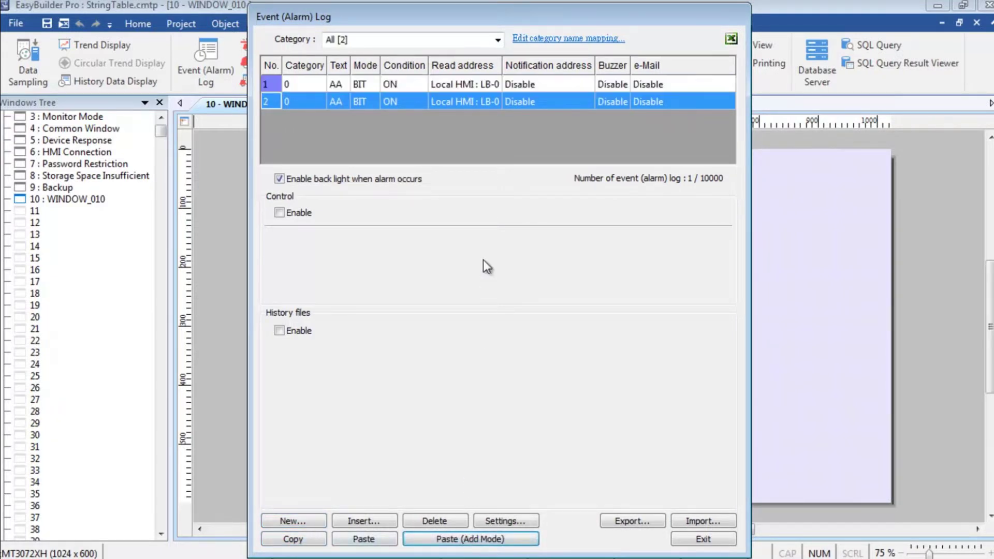
pyautogui.doubleClick(490, 100)
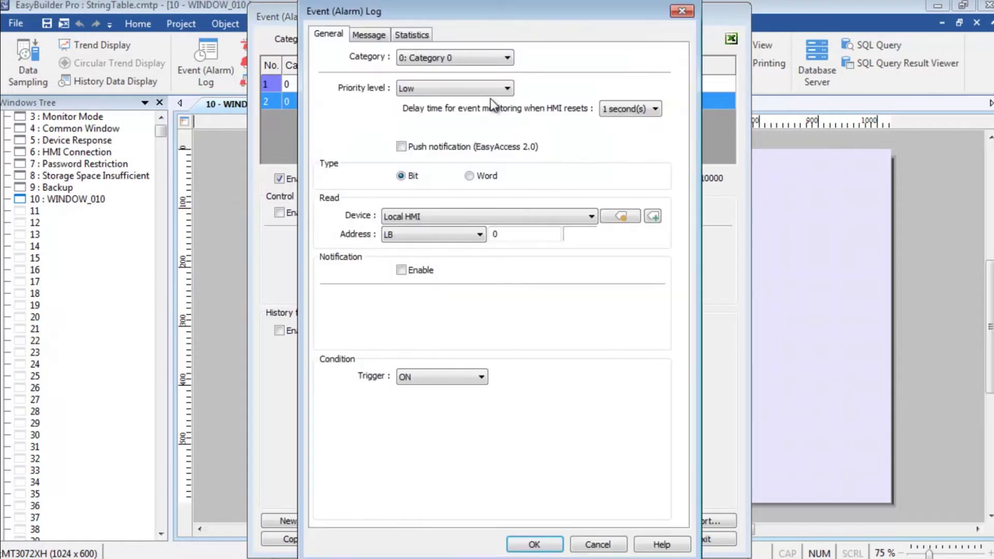
pyautogui.click(434, 57)
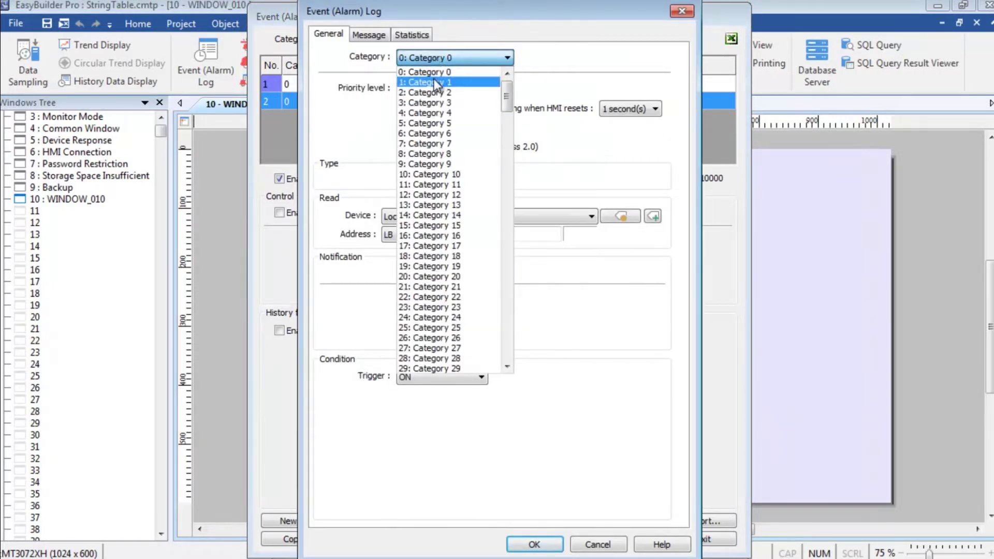
pyautogui.click(434, 81)
pyautogui.click(371, 34)
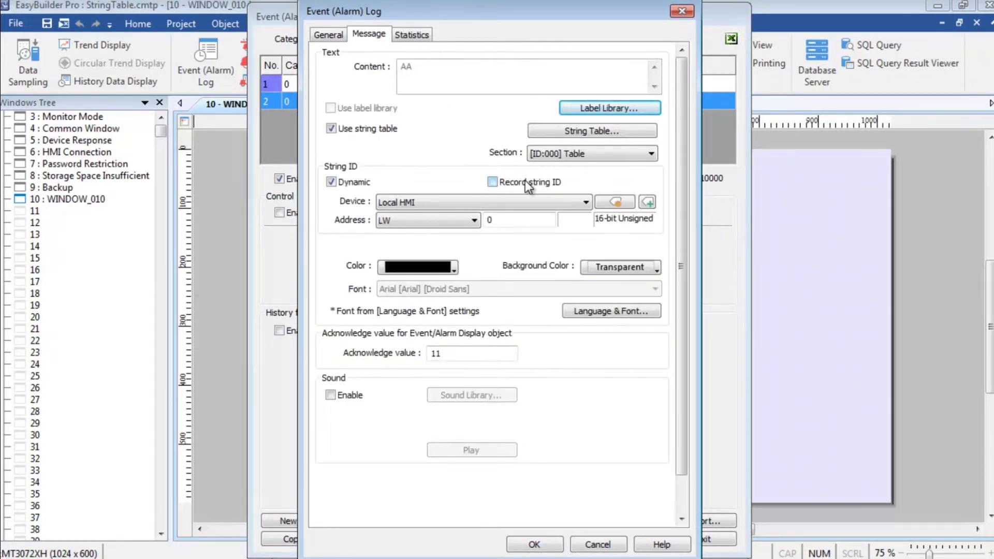
pyautogui.click(535, 544)
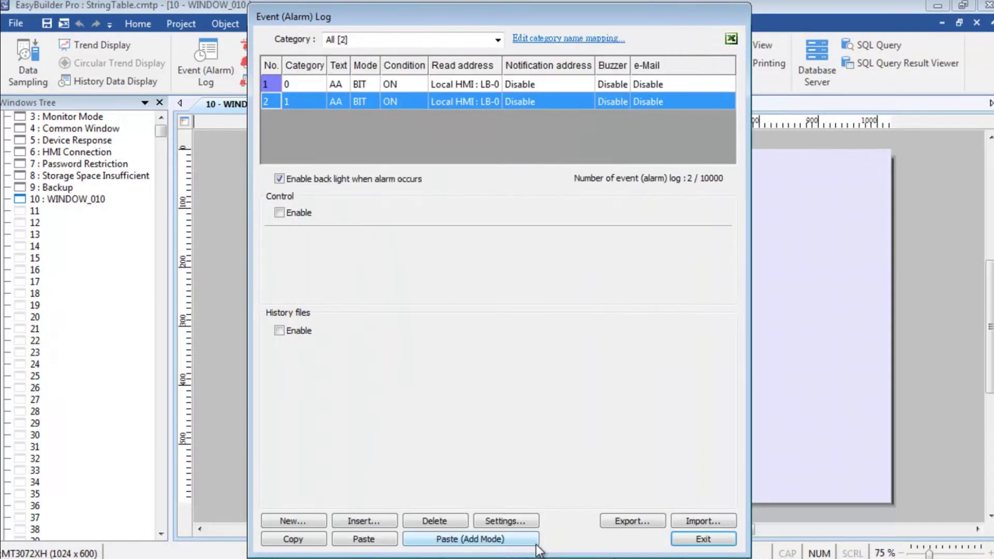
pyautogui.click(703, 539)
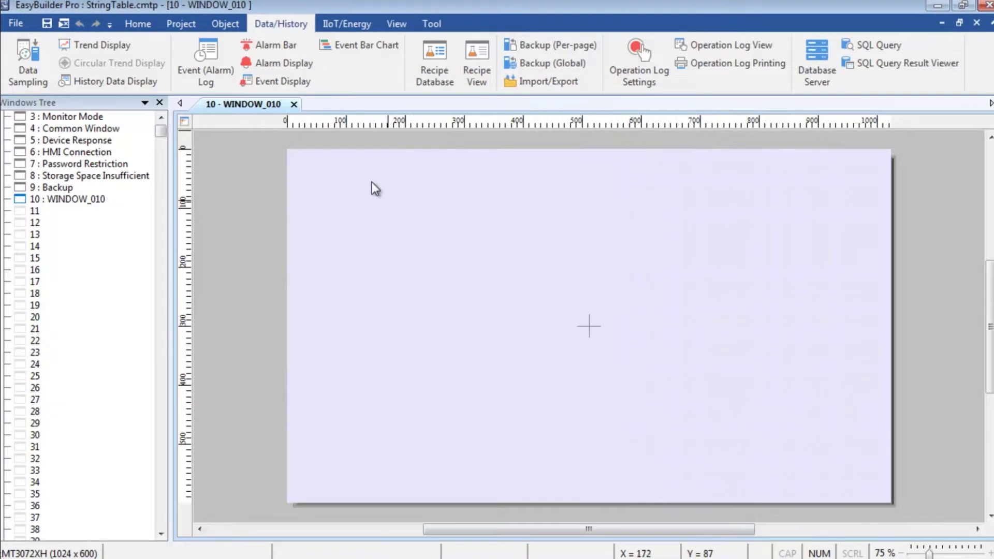
# Add an Event Display with acknowledge address LW 1 at (60, 60) on WINDOW_010 and stretch it to a height of 500.
pyautogui.click(280, 83)
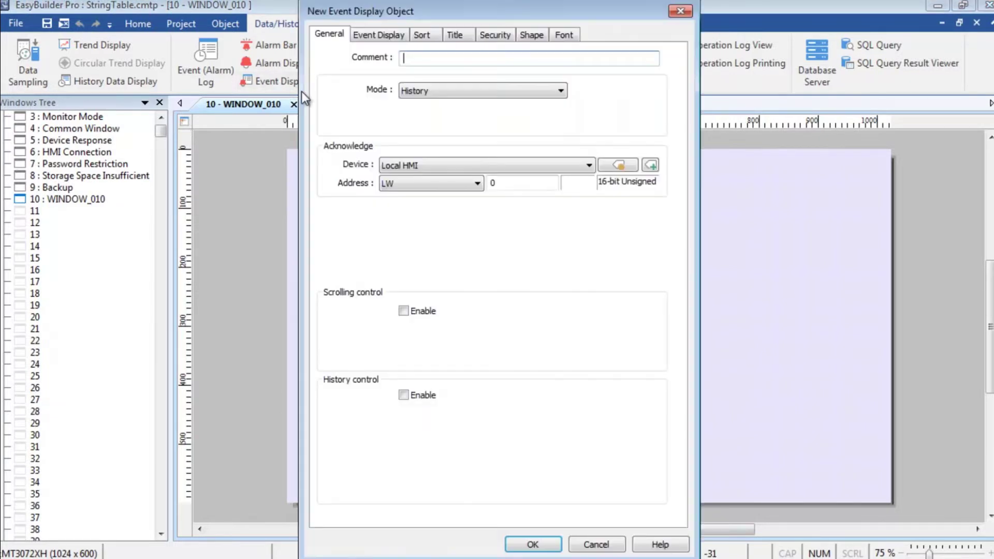
pyautogui.doubleClick(500, 183)
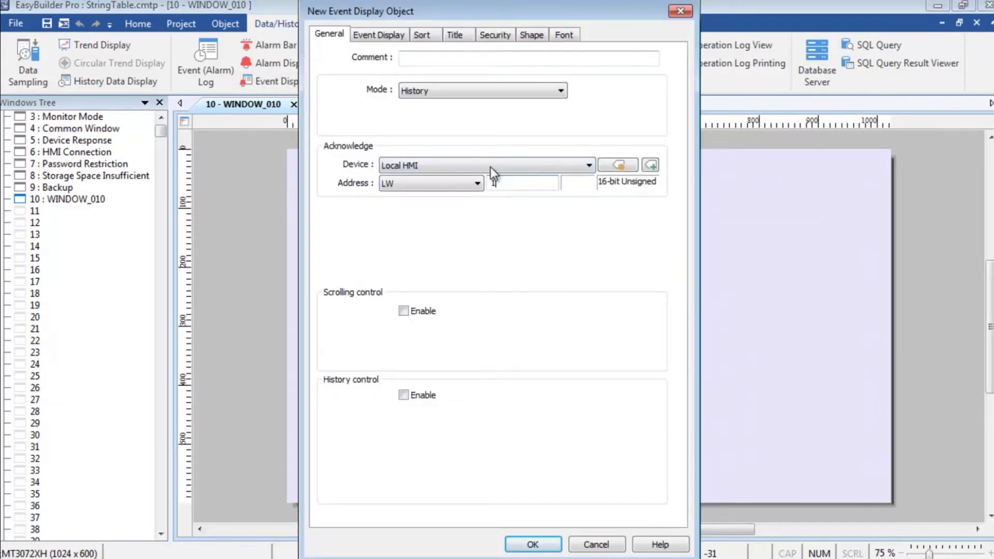
pyautogui.write('1')
pyautogui.click(378, 36)
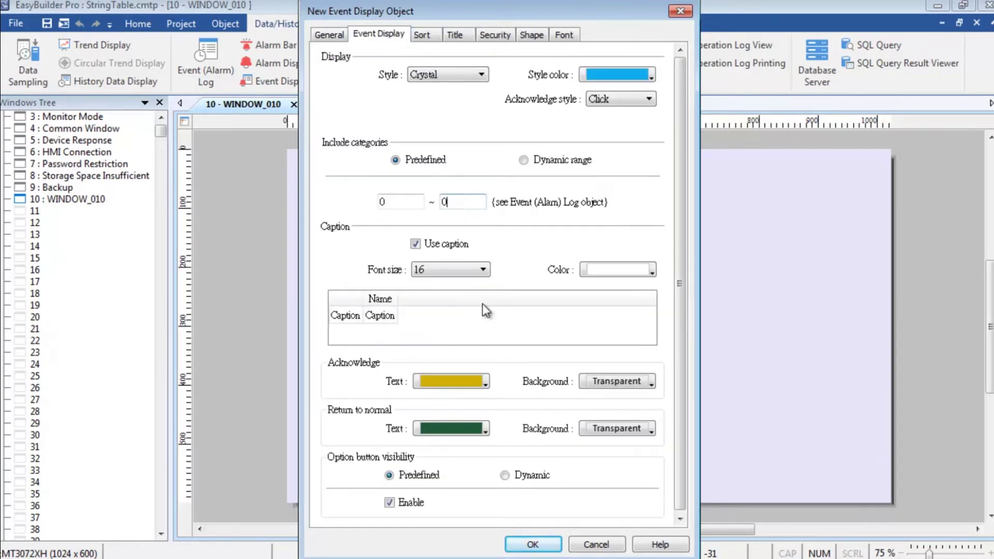
pyautogui.click(533, 545)
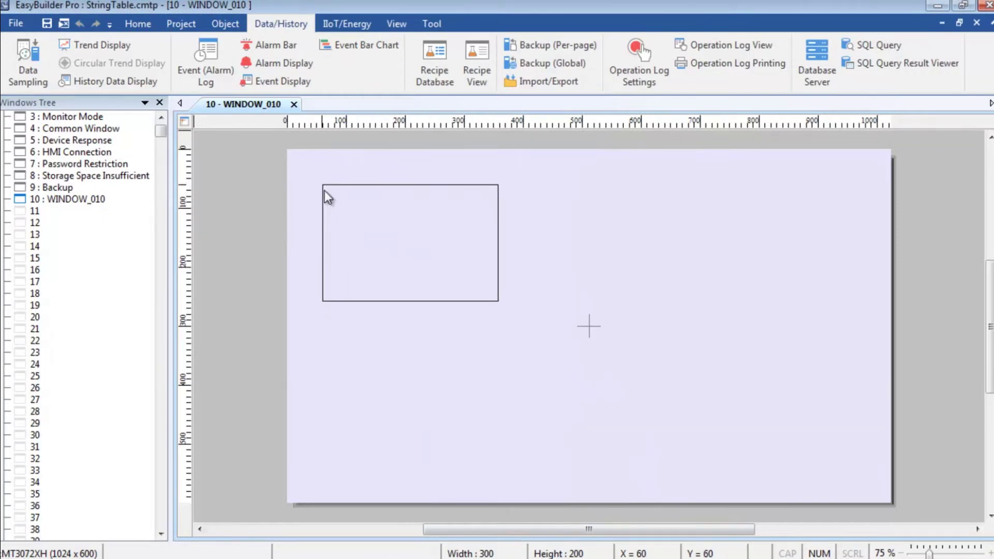
pyautogui.click(324, 191)
pyautogui.moveTo(411, 303); pyautogui.dragTo(414, 480)
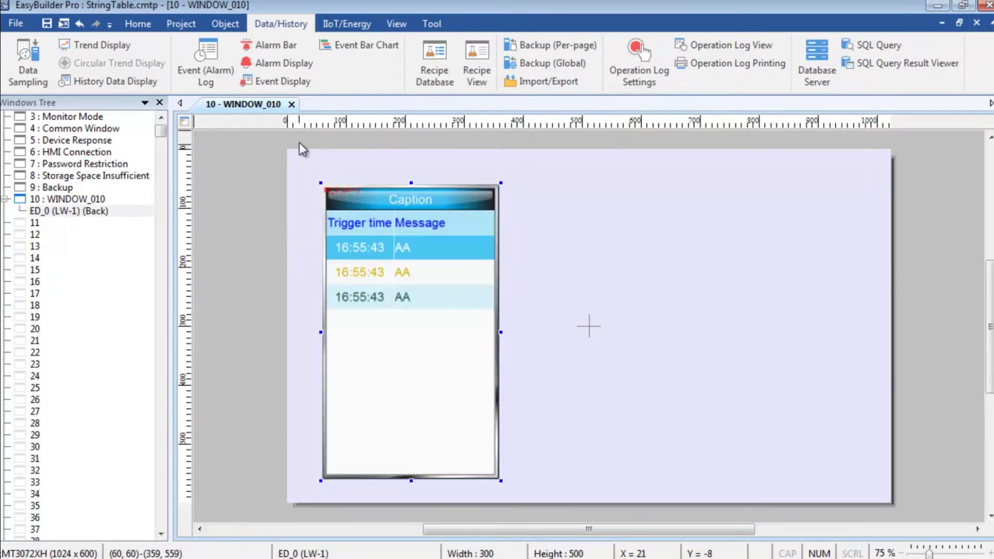
# Add a second Event Display at (400, 60) with acknowledge address LW 3 and included categories 1 to 1.
pyautogui.click(278, 83)
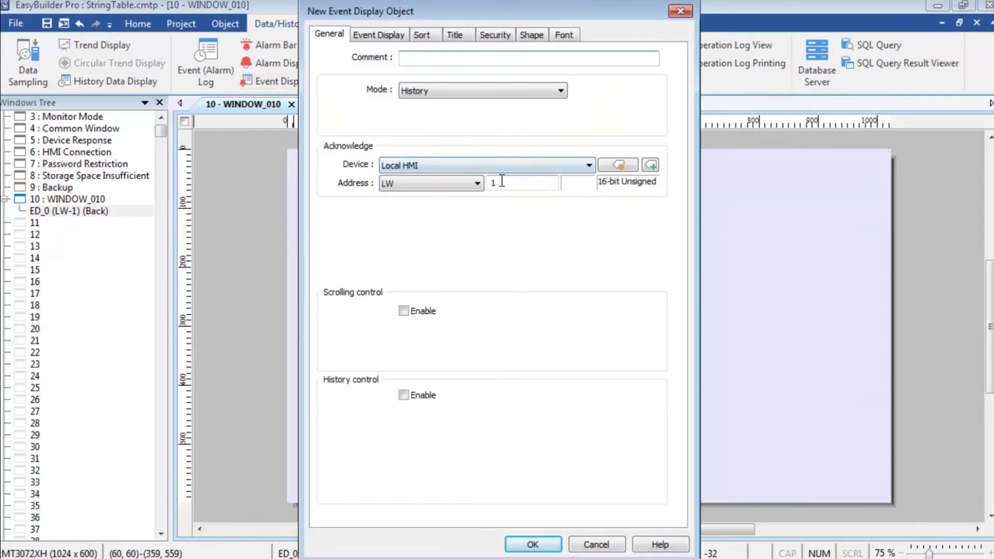
pyautogui.doubleClick(504, 182)
pyautogui.write('3')
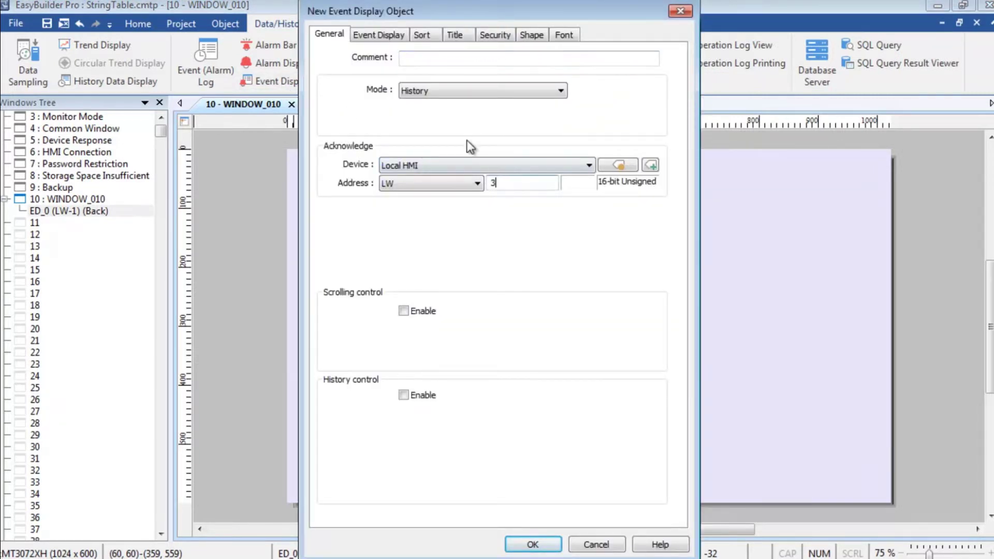
pyautogui.click(378, 37)
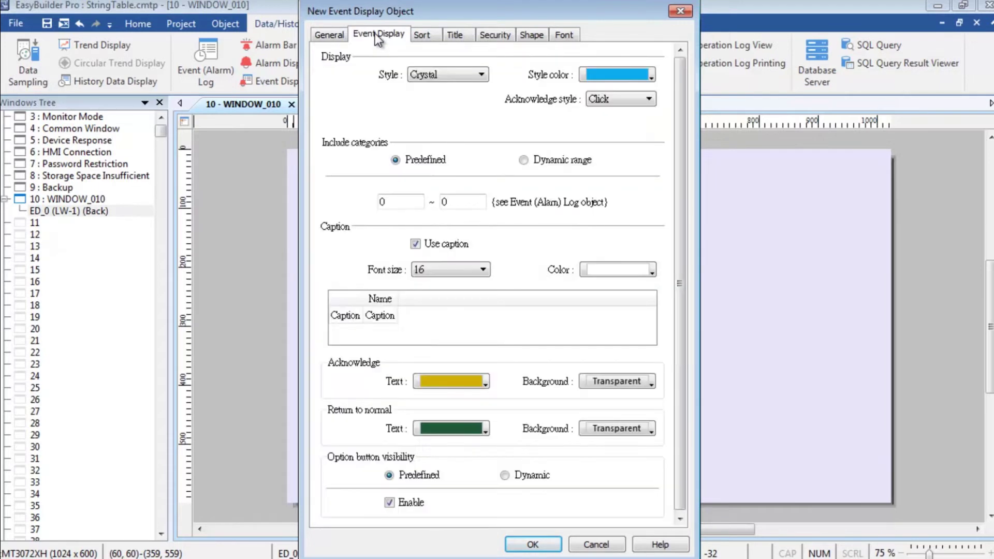
pyautogui.doubleClick(392, 202)
pyautogui.write('1')
pyautogui.doubleClick(451, 201)
pyautogui.write('1')
pyautogui.click(533, 545)
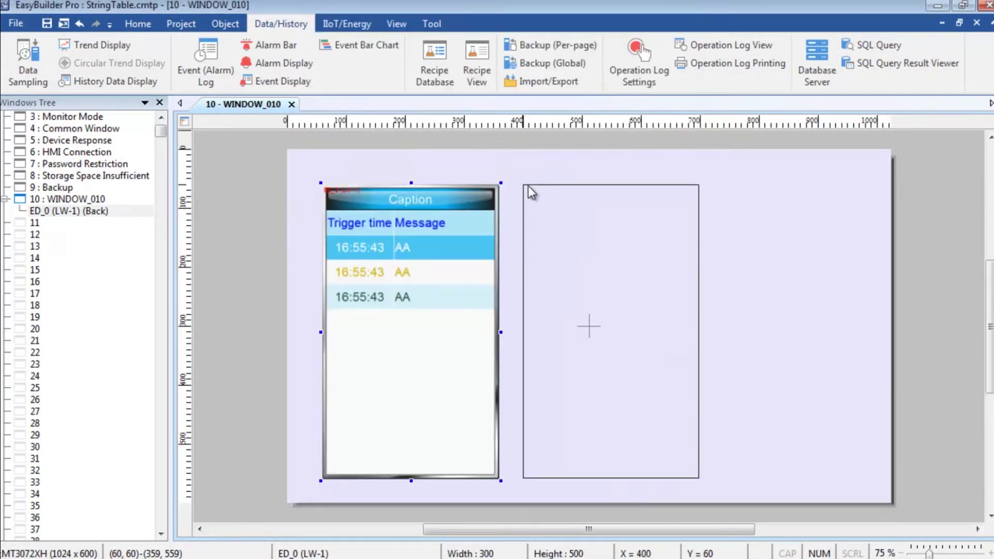
pyautogui.click(528, 185)
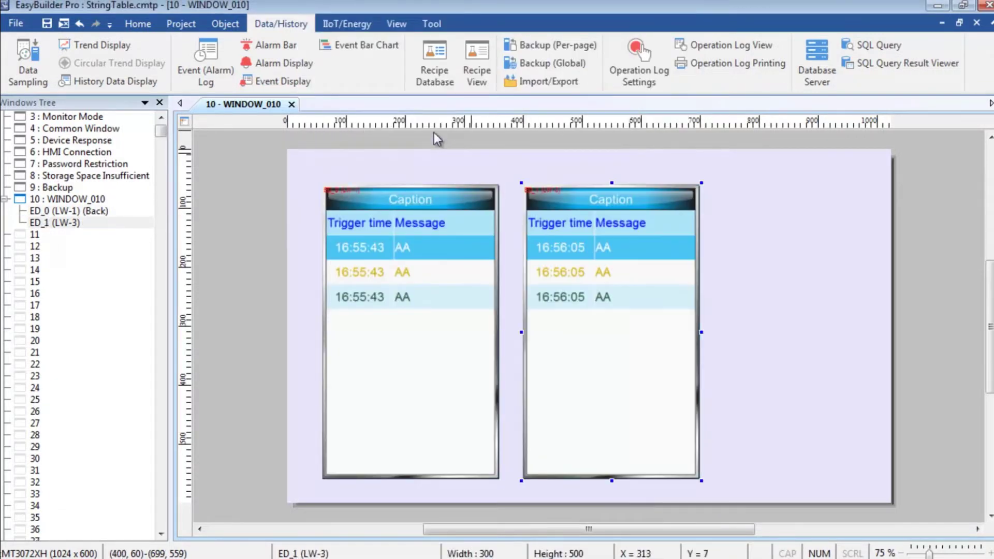
# Place a text object reading "Record string ID" above the first event display.
pyautogui.click(238, 23)
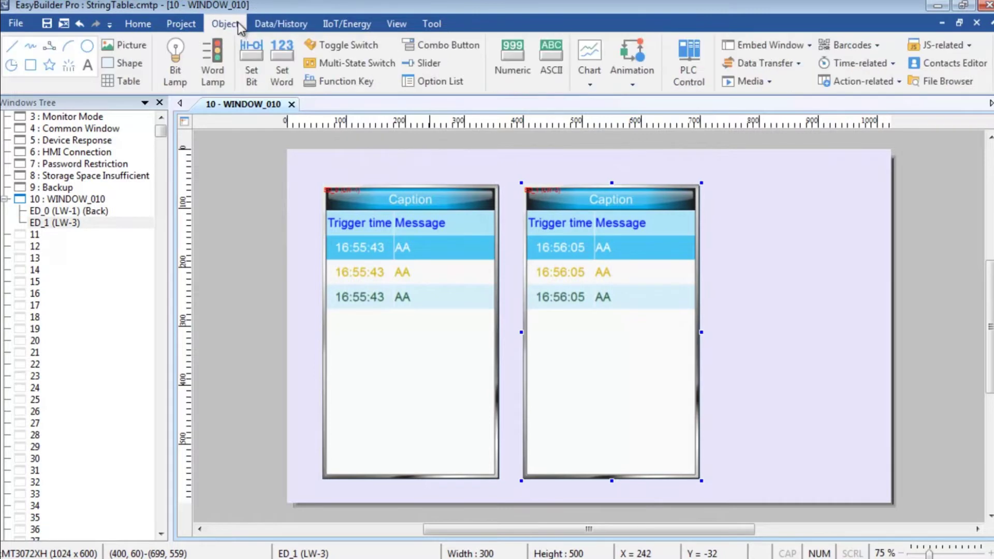
pyautogui.click(88, 65)
pyautogui.doubleClick(382, 513)
pyautogui.write('Record string ID')
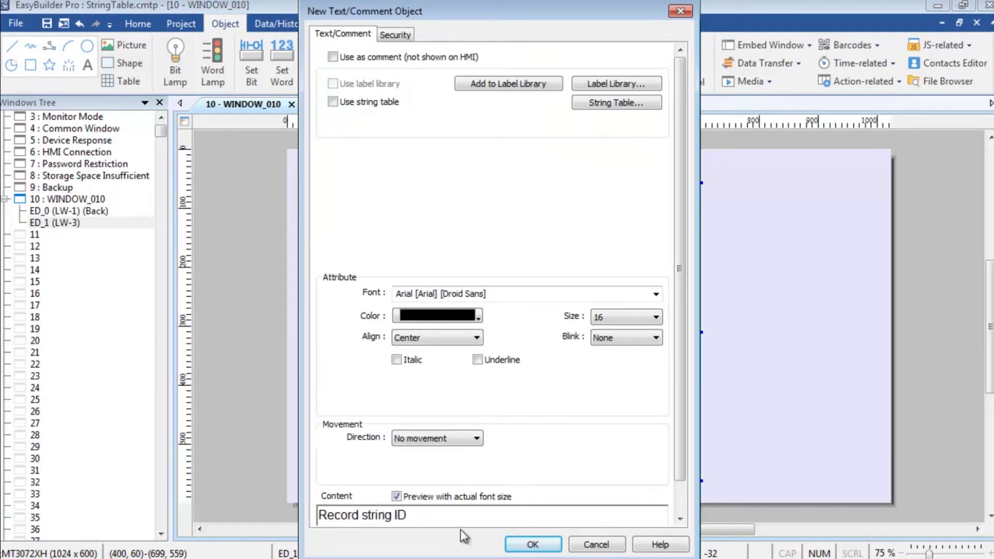
pyautogui.click(533, 545)
pyautogui.click(319, 158)
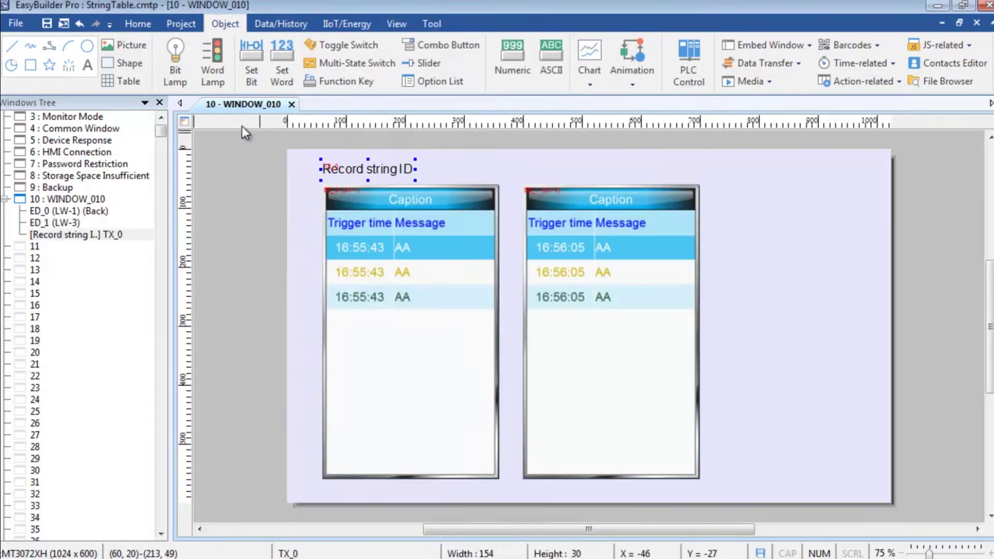
# Place a text object reading "Don't Record string ID" above the second event display.
pyautogui.click(88, 64)
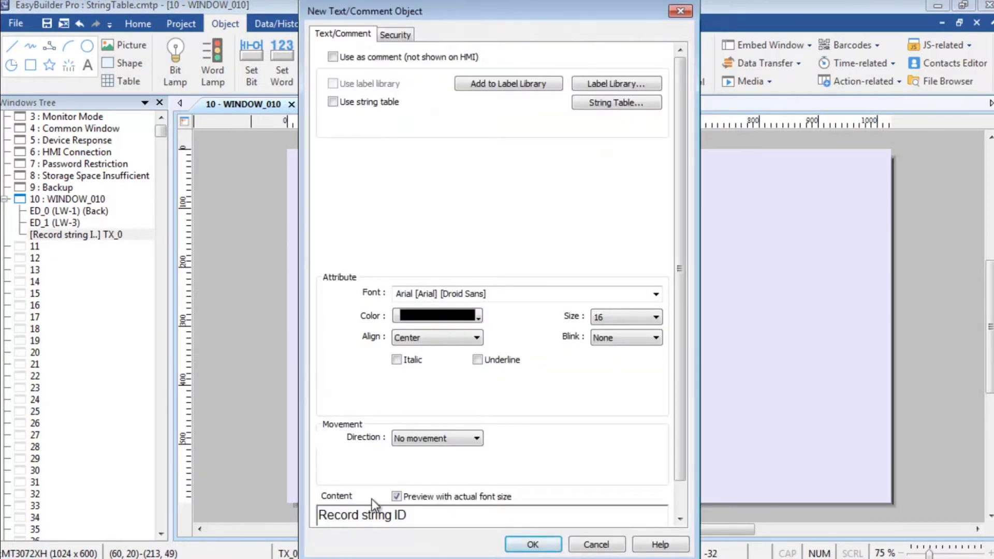
pyautogui.tripleClick(383, 515)
pyautogui.write("Don't Record string ID")
pyautogui.click(532, 545)
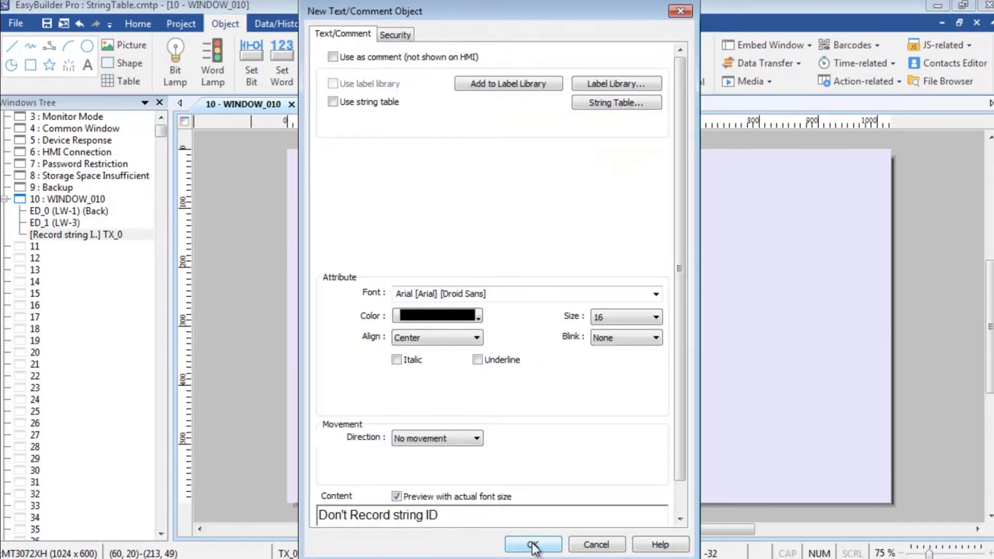
pyautogui.click(531, 162)
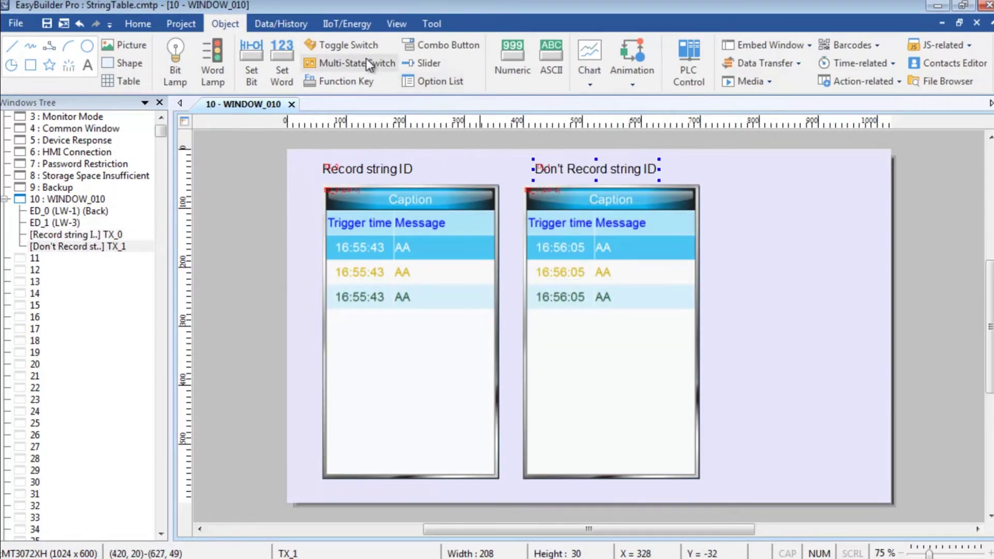
# Add a Toggle Switch on LB 0 with the Toggle switch style at (840, 160), beside the second event display.
pyautogui.click(343, 44)
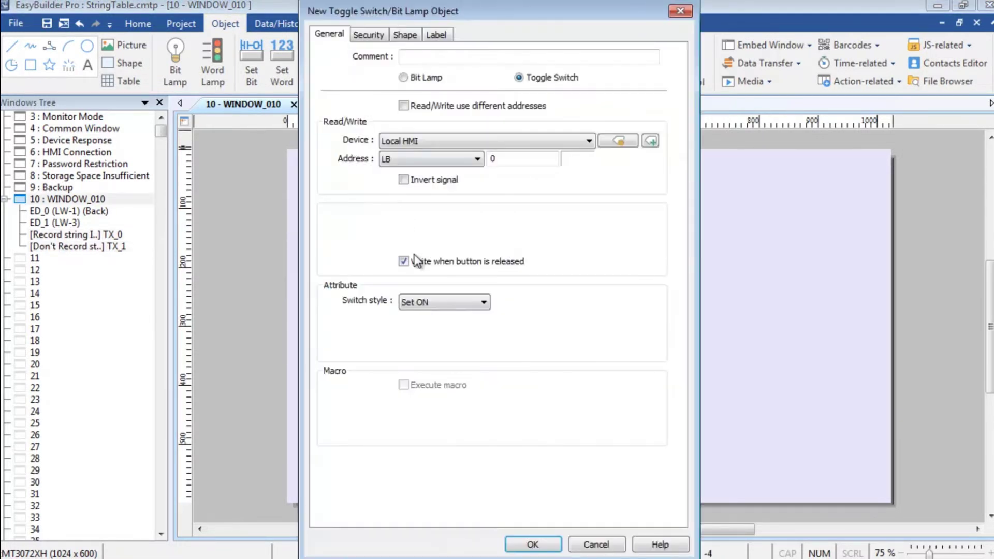
pyautogui.click(430, 303)
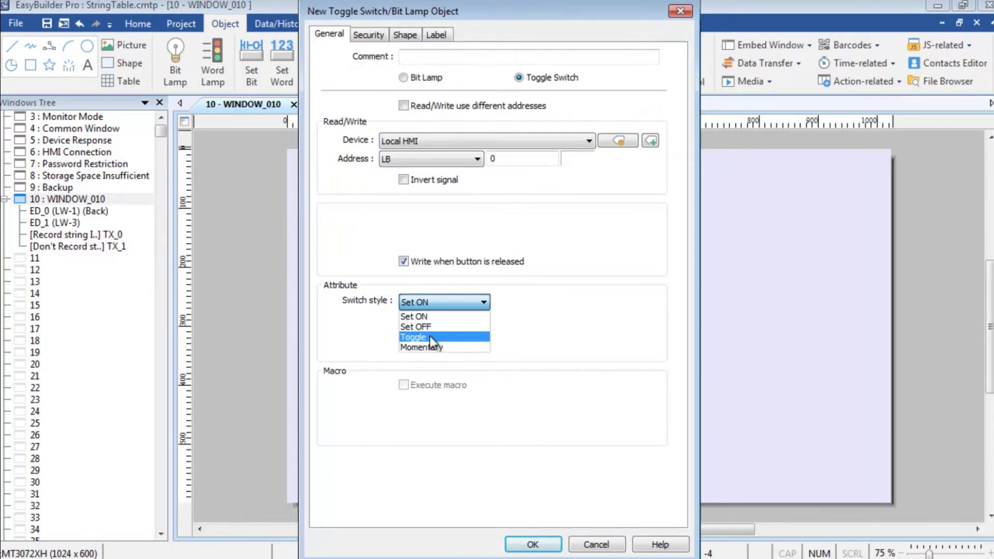
pyautogui.click(430, 338)
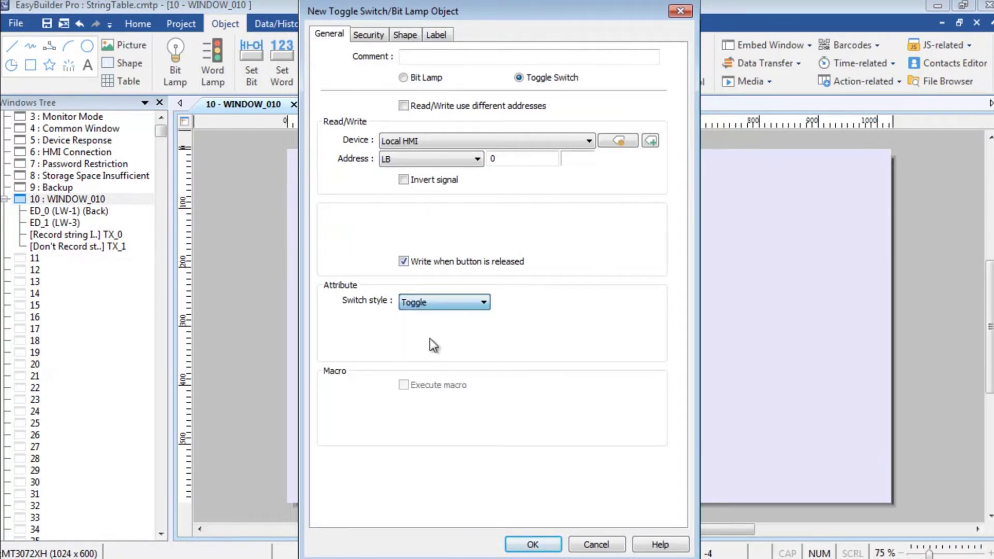
pyautogui.click(530, 541)
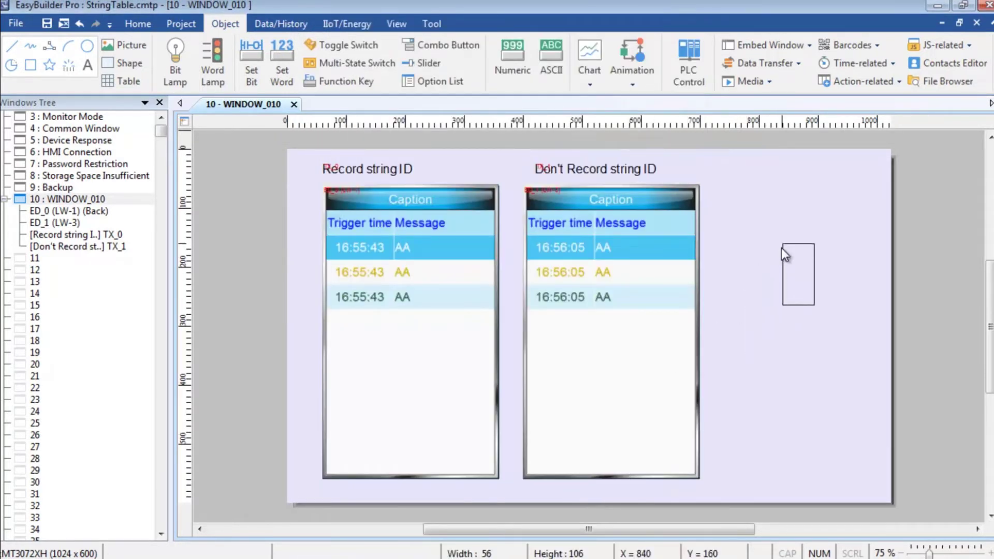
pyautogui.click(785, 245)
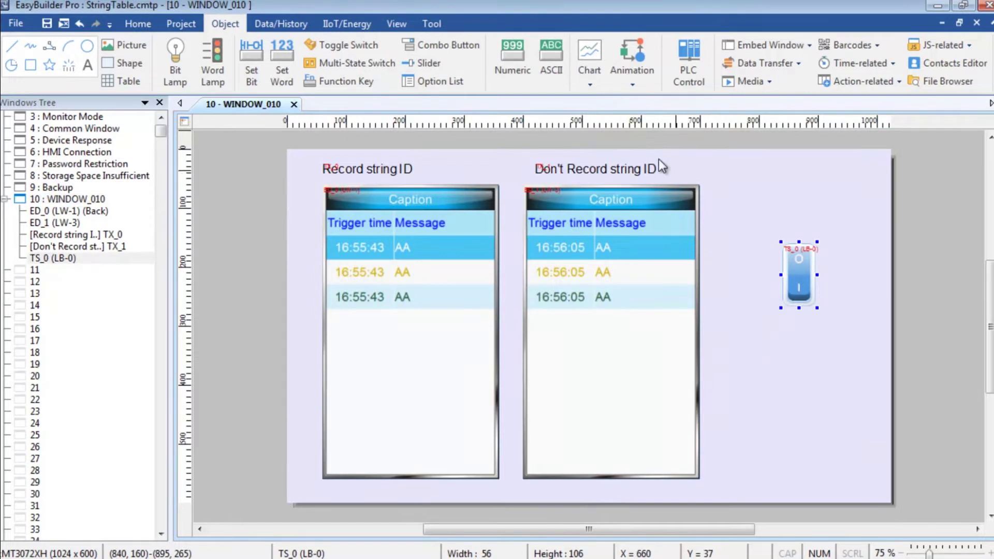
# Add a Numeric object on LW 0 that allows input, placed at (820, 300) below the toggle switch.
pyautogui.click(509, 56)
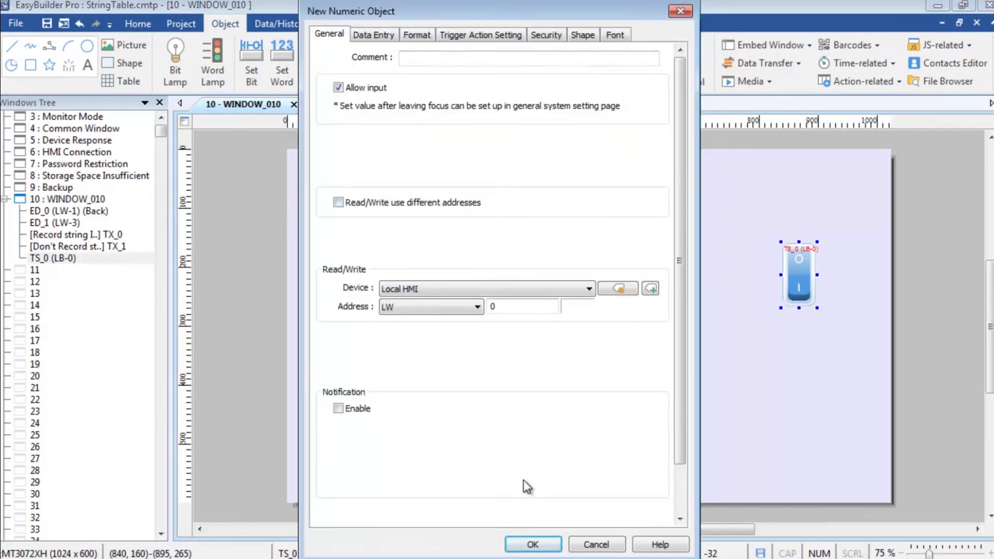
pyautogui.click(533, 544)
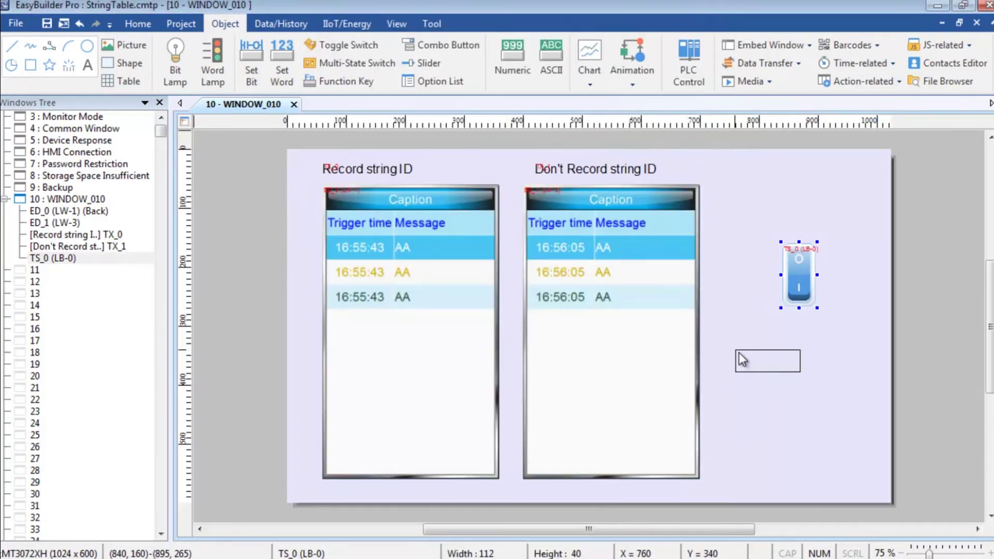
pyautogui.click(768, 328)
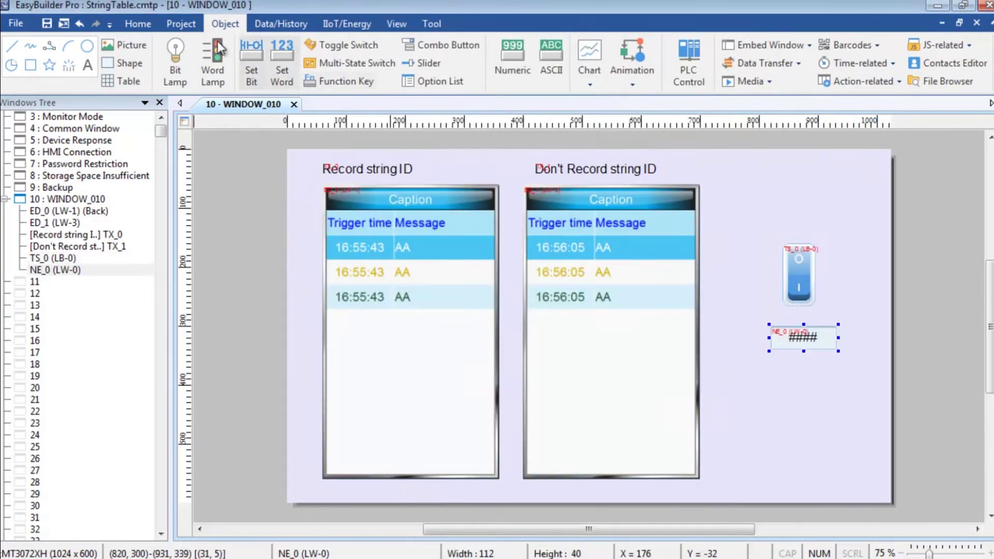
# Run a simulation of the project in cMT Viewer.
pyautogui.click(181, 23)
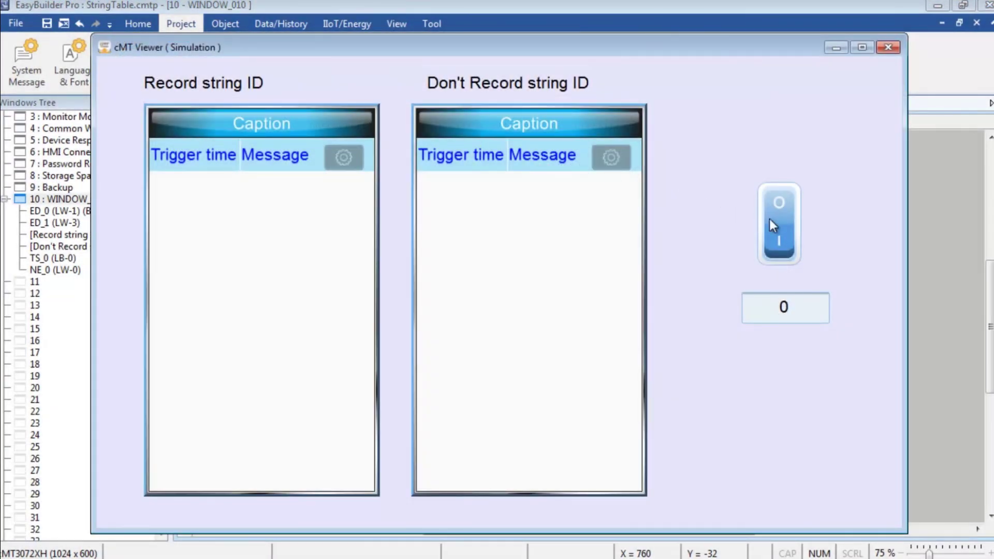
# Switch the toggle on and off to log events in both event displays while the numeric object is 0.
pyautogui.click(779, 223)
pyautogui.click(779, 224)
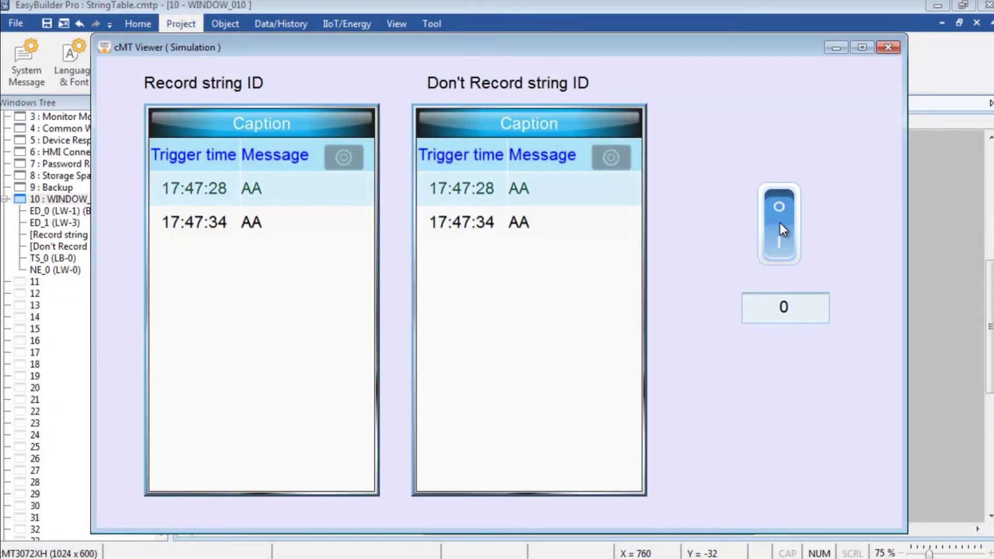
pyautogui.click(779, 225)
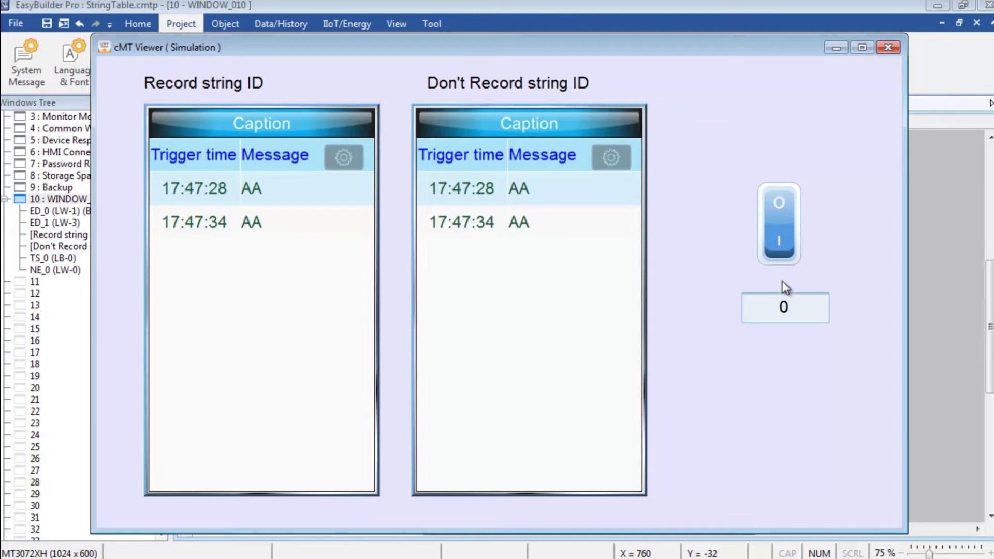
# Set the numeric object to 1 and operate the toggle switch to log new events in both displays.
pyautogui.click(786, 308)
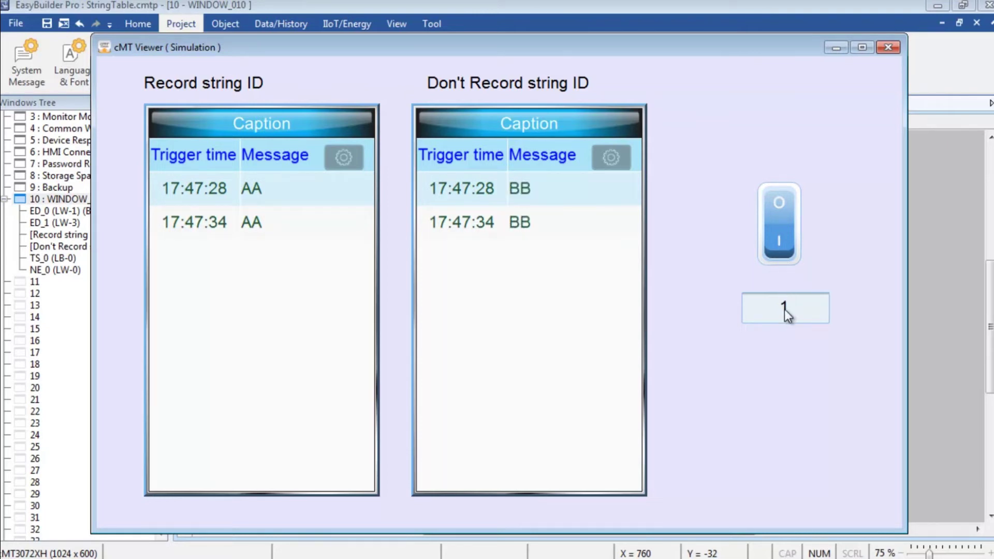
pyautogui.click(779, 224)
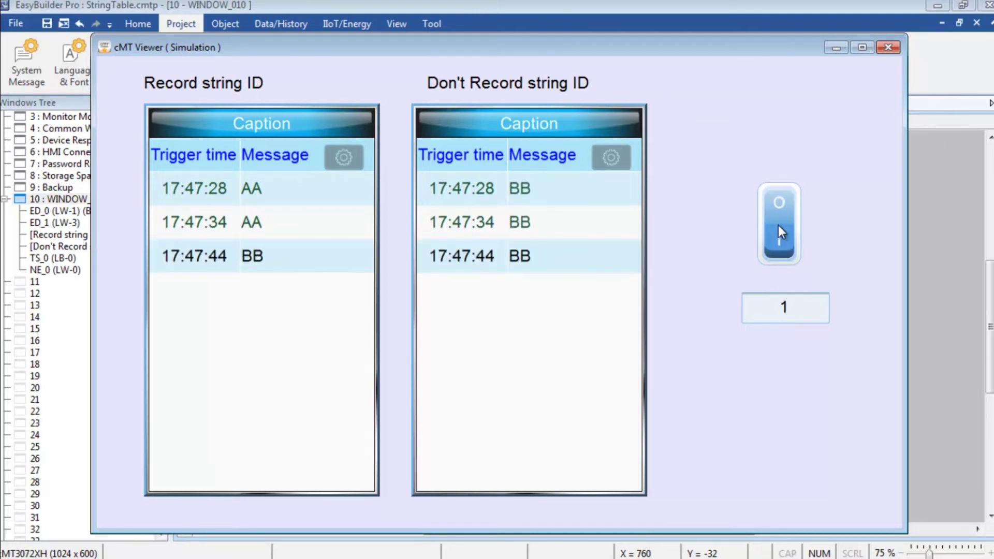
pyautogui.click(782, 254)
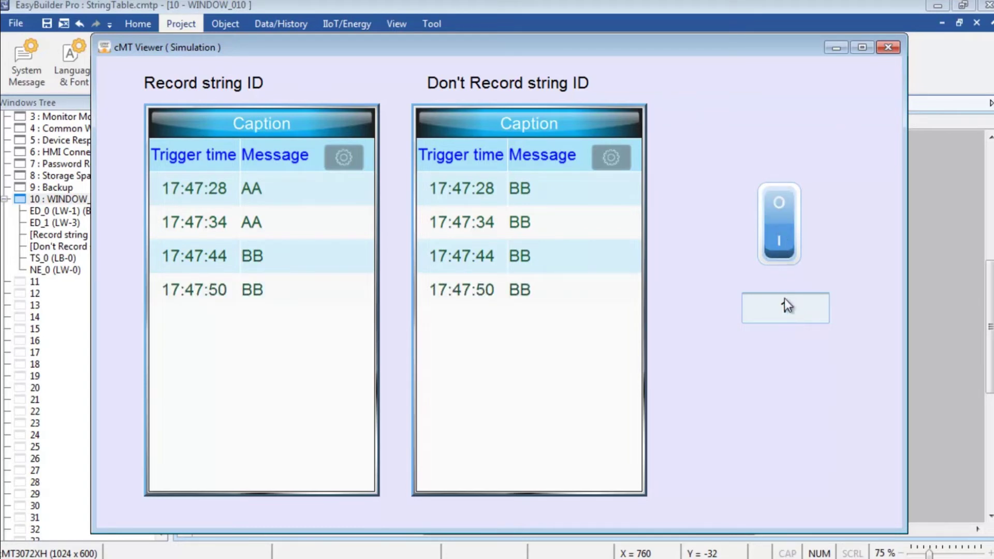
# Set the numeric object to 2 and operate the toggle switch to log further events in both displays.
pyautogui.write('2')
pyautogui.press('Return')
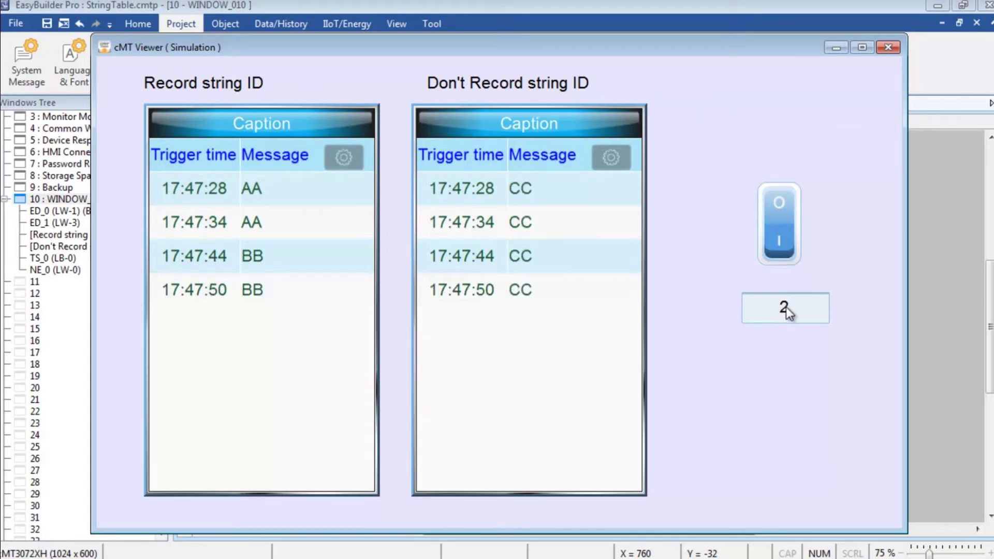
pyautogui.click(779, 224)
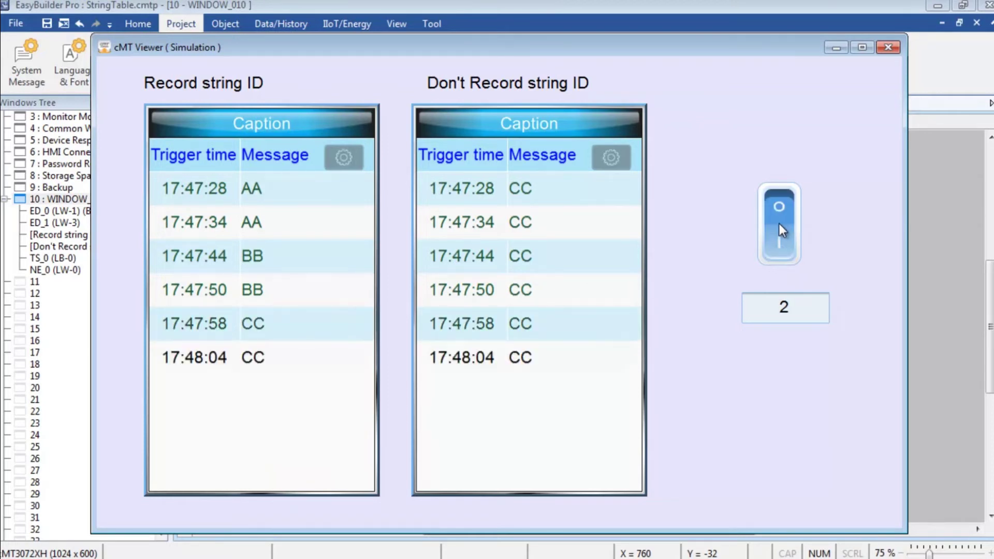
pyautogui.click(780, 245)
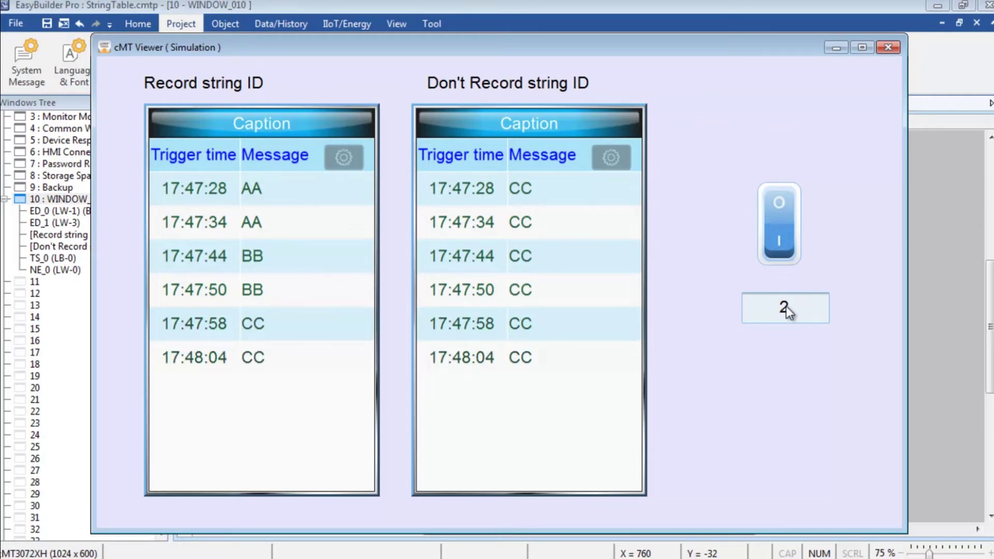
# Set the numeric object in the simulation back to 0.
pyautogui.write('0')
pyautogui.press('Return')
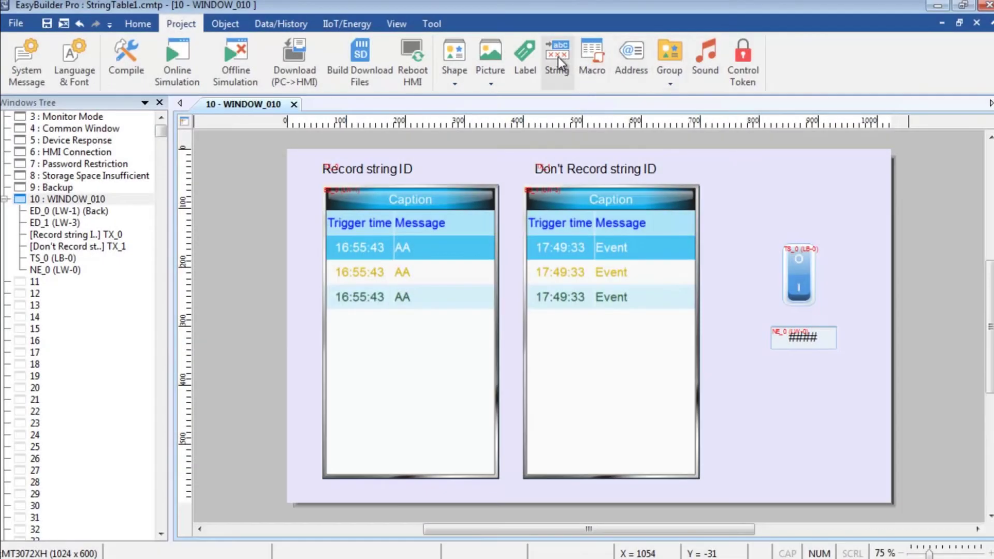
# Export the project's string table to the desktop as a CSV file named t and close the String Table without changes.
pyautogui.click(559, 57)
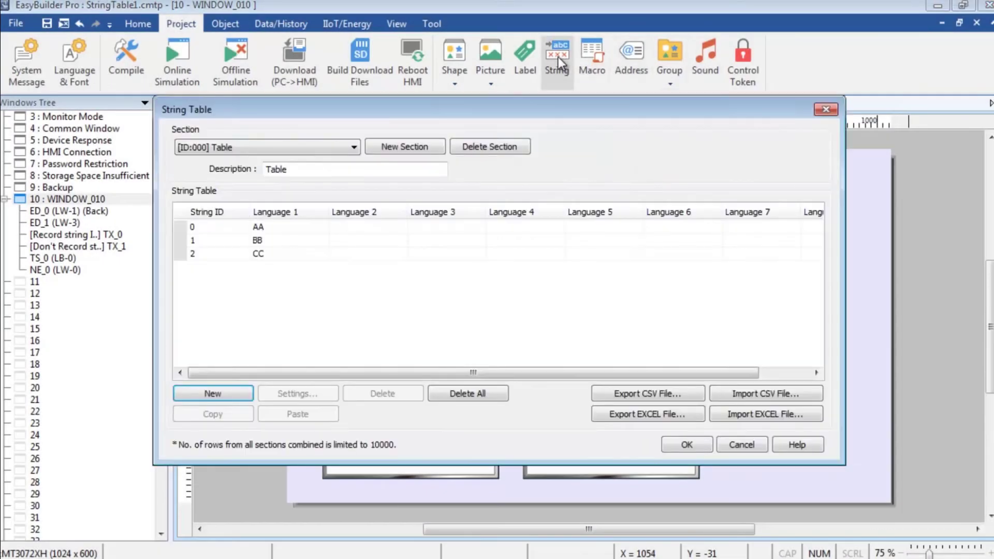
pyautogui.click(653, 393)
pyautogui.write('t')
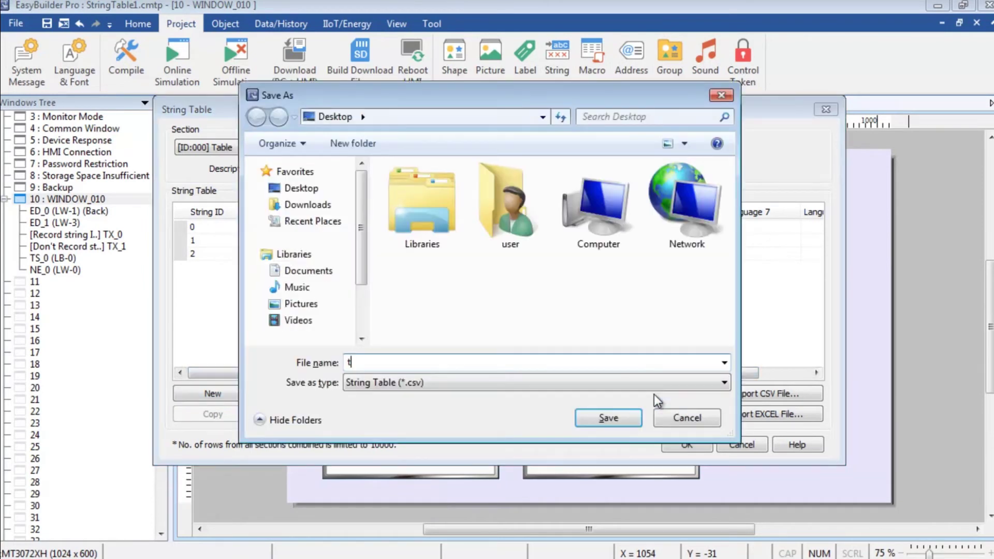
pyautogui.click(608, 418)
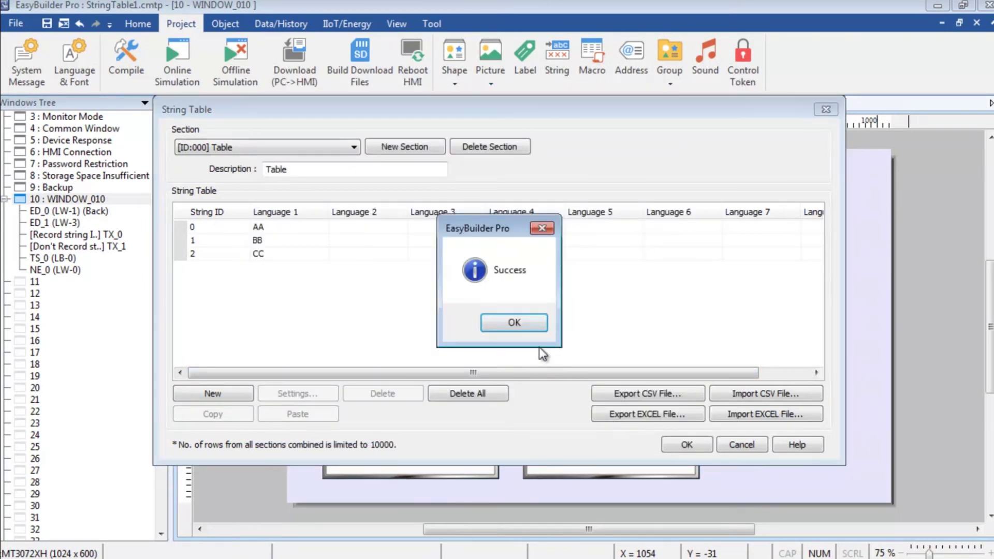
pyautogui.click(514, 322)
pyautogui.click(741, 444)
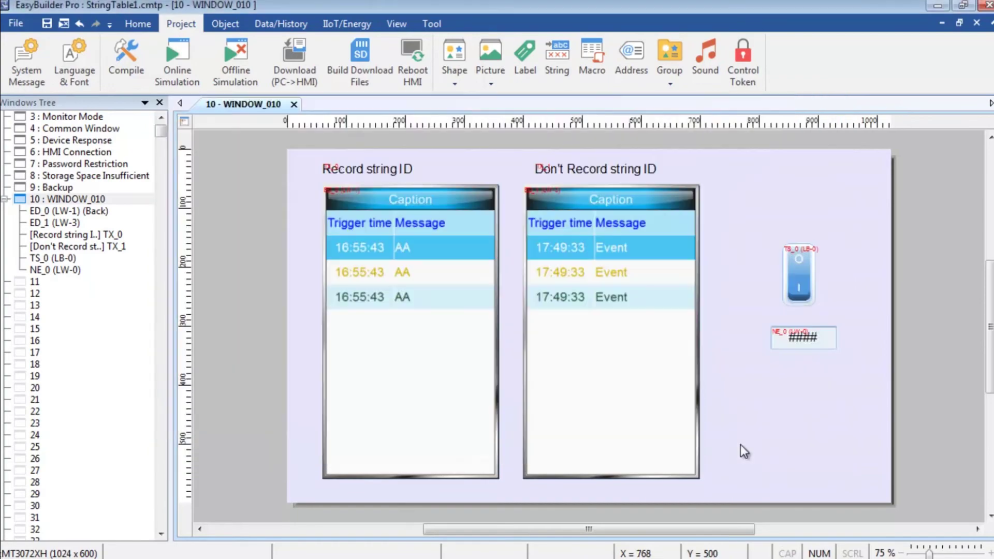
# Switch to EasyConverter and open event.db from the eventlog folder with Language 1 and the date range 2021/6/24 to 2021/6/24.
pyautogui.click(940, 7)
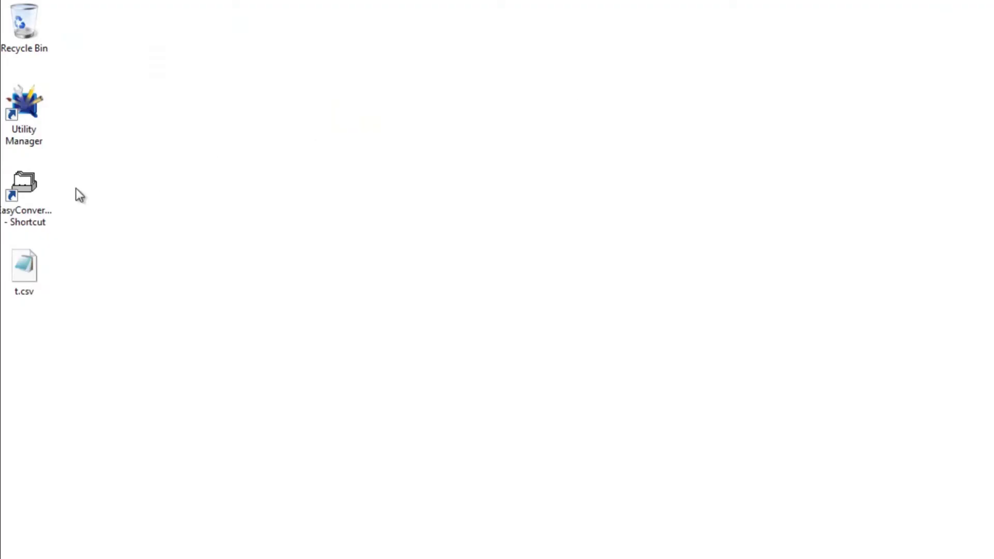
pyautogui.doubleClick(28, 198)
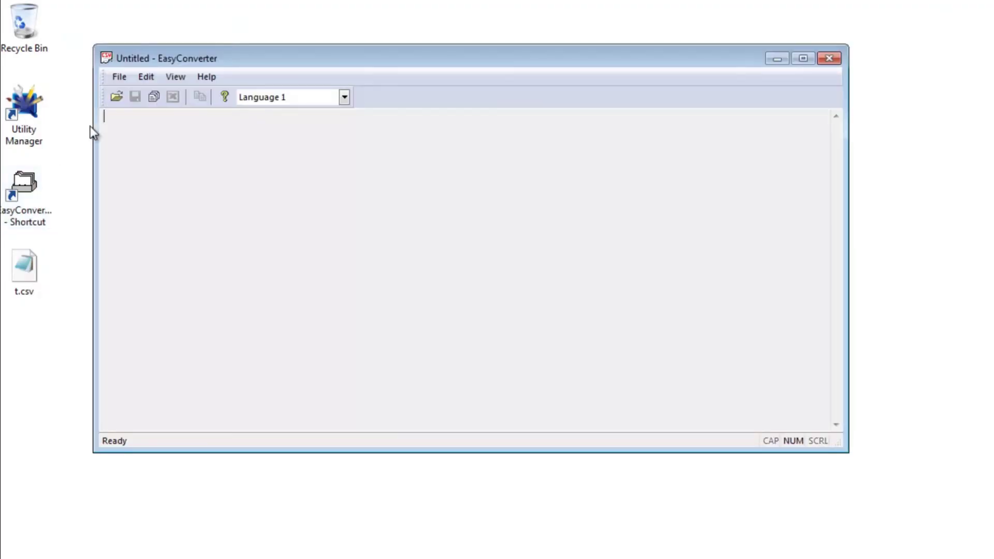
pyautogui.click(115, 97)
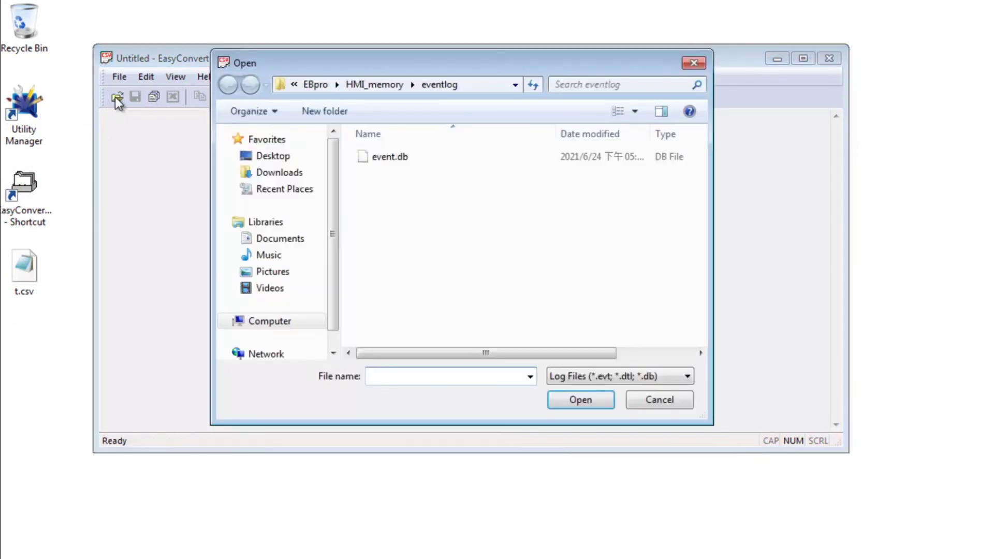
pyautogui.click(387, 153)
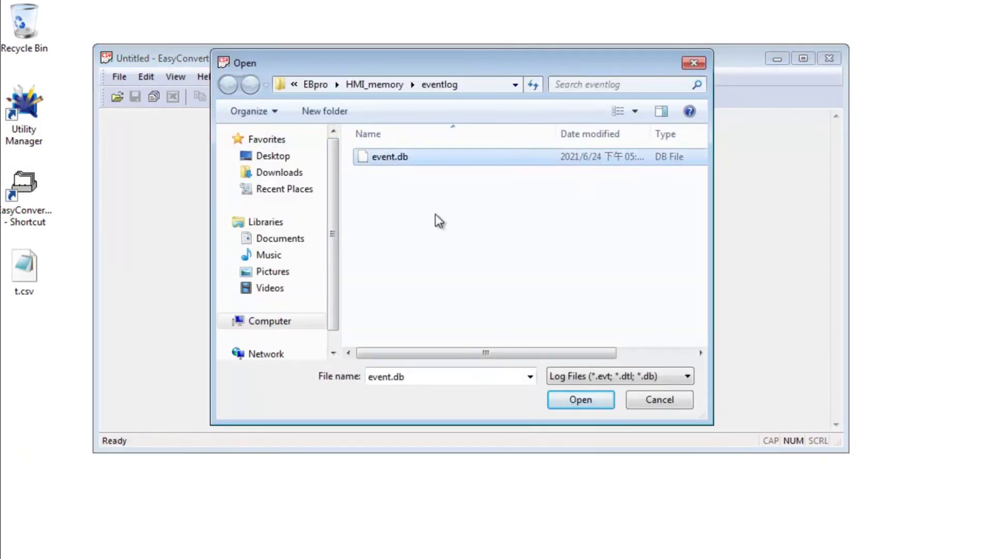
pyautogui.click(580, 400)
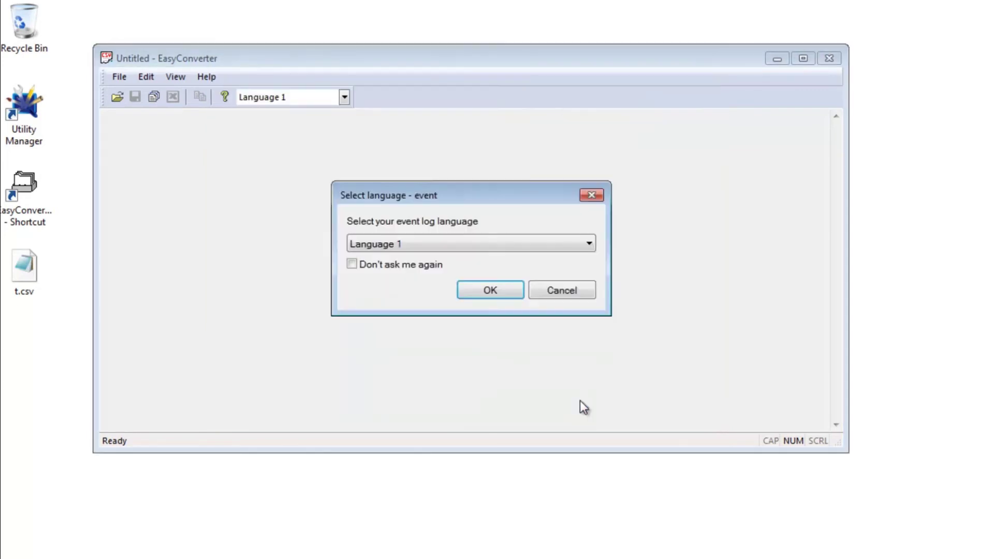
pyautogui.click(490, 291)
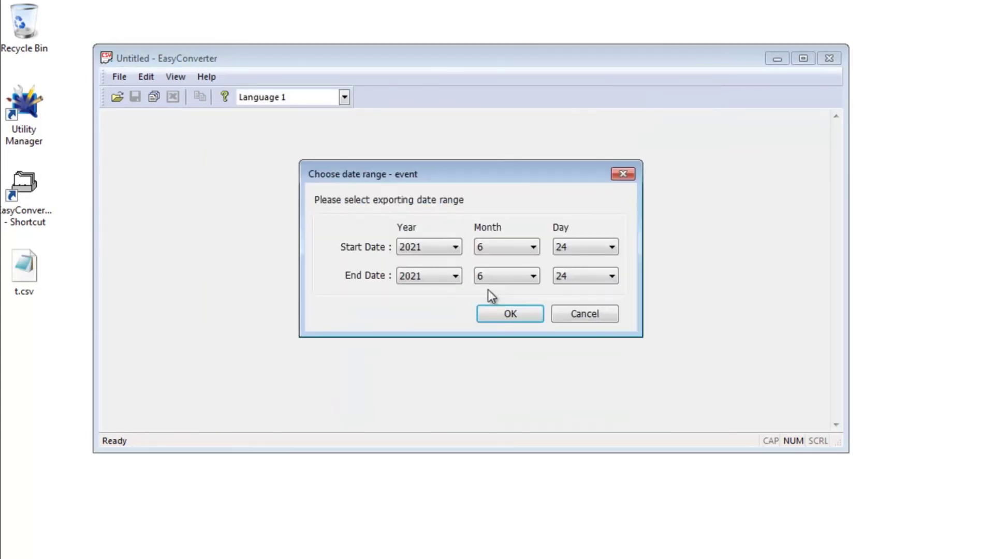
pyautogui.click(511, 317)
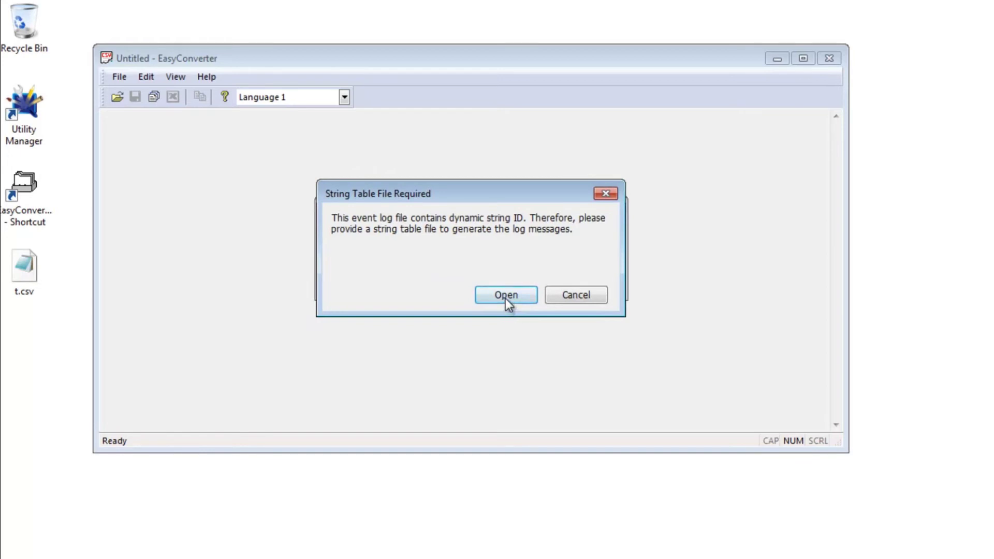
# Provide t.csv from the desktop as the string table file for the event log conversion.
pyautogui.click(506, 296)
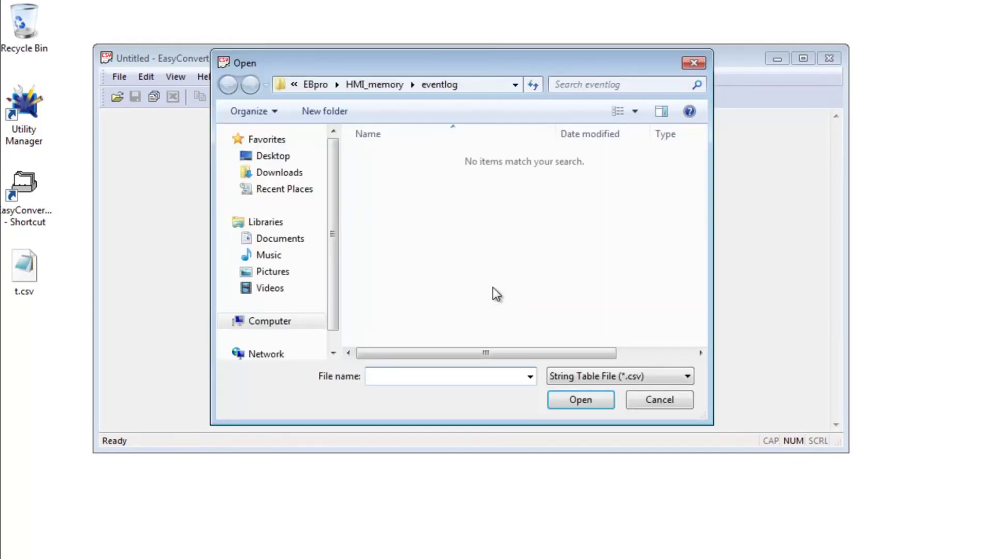
pyautogui.click(268, 157)
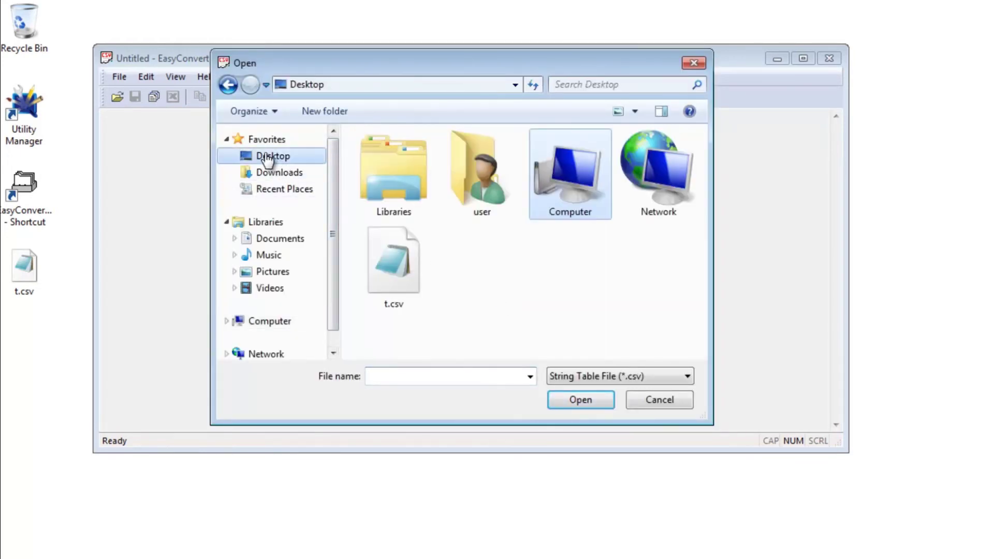
pyautogui.click(393, 266)
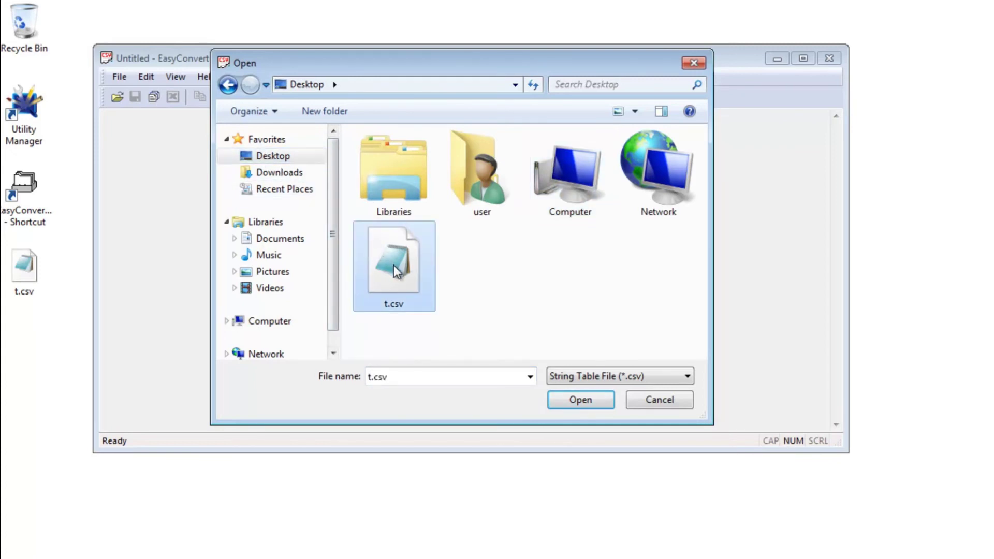
pyautogui.click(581, 400)
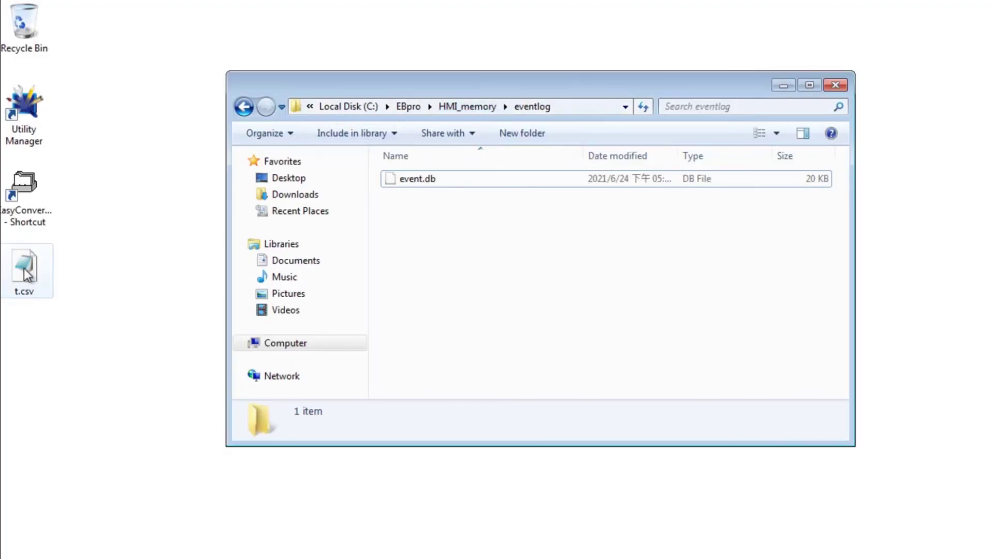
# Move t.csv from the desktop into the eventlog folder and rename it event.csv to match event.db.
pyautogui.moveTo(25, 269); pyautogui.dragTo(550, 208)
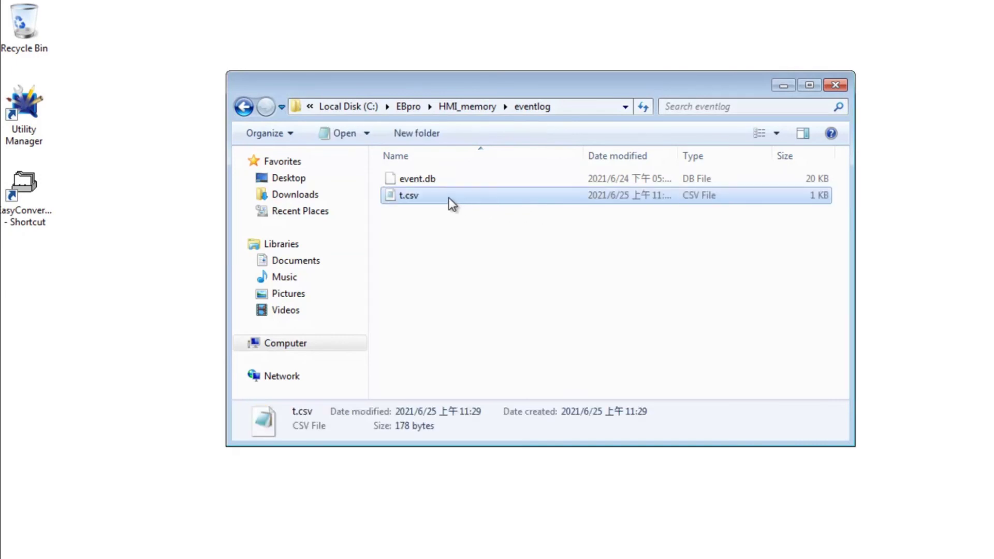
pyautogui.click(409, 195)
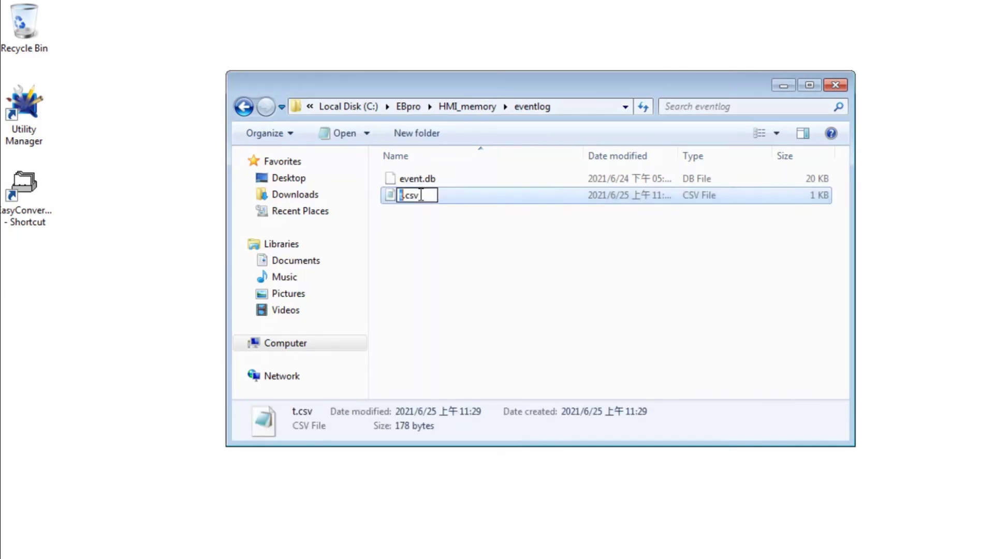
pyautogui.write('event')
pyautogui.press('Return')
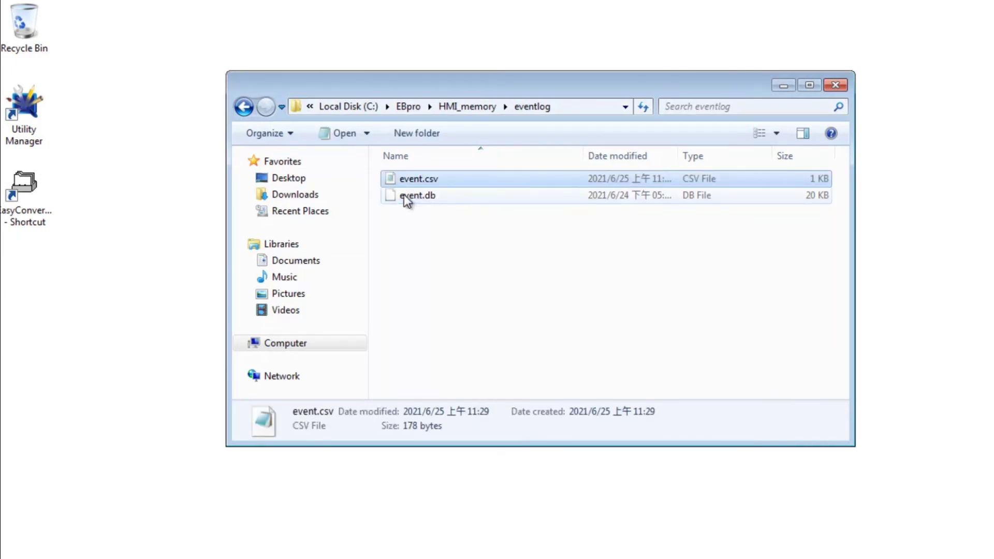
# Open event.db in EasyConverter from the folder containing event.csv, accepting Language 1 and the proposed date range.
pyautogui.doubleClick(28, 198)
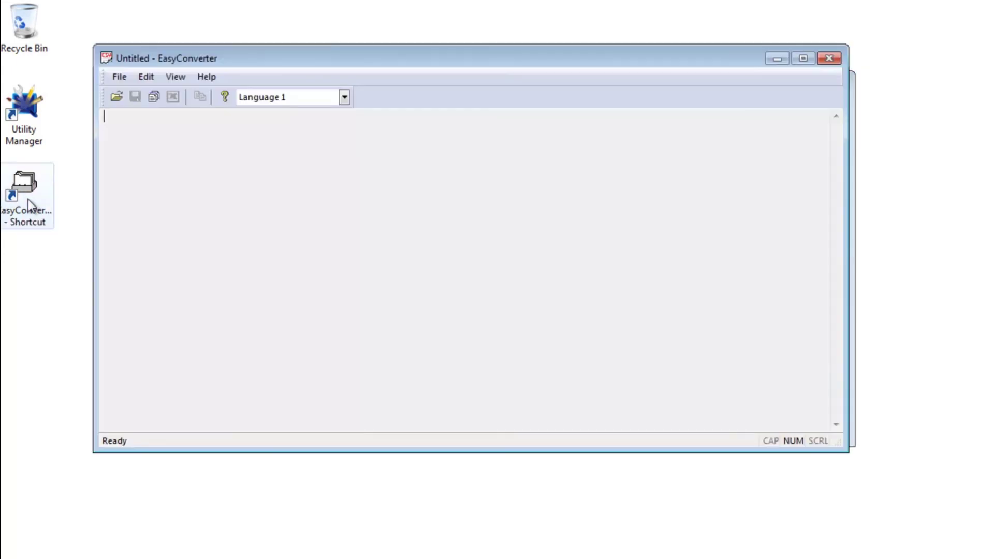
pyautogui.click(116, 98)
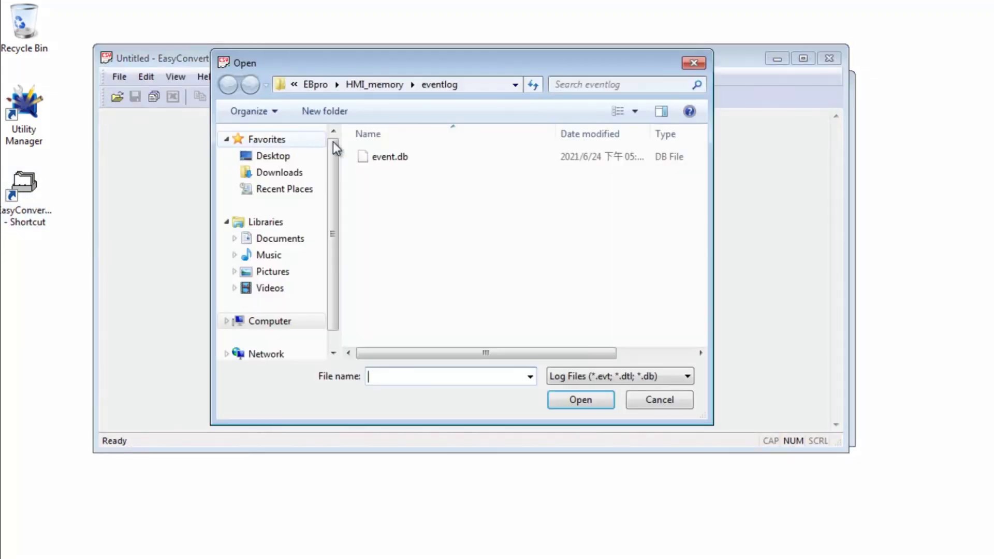
pyautogui.click(388, 155)
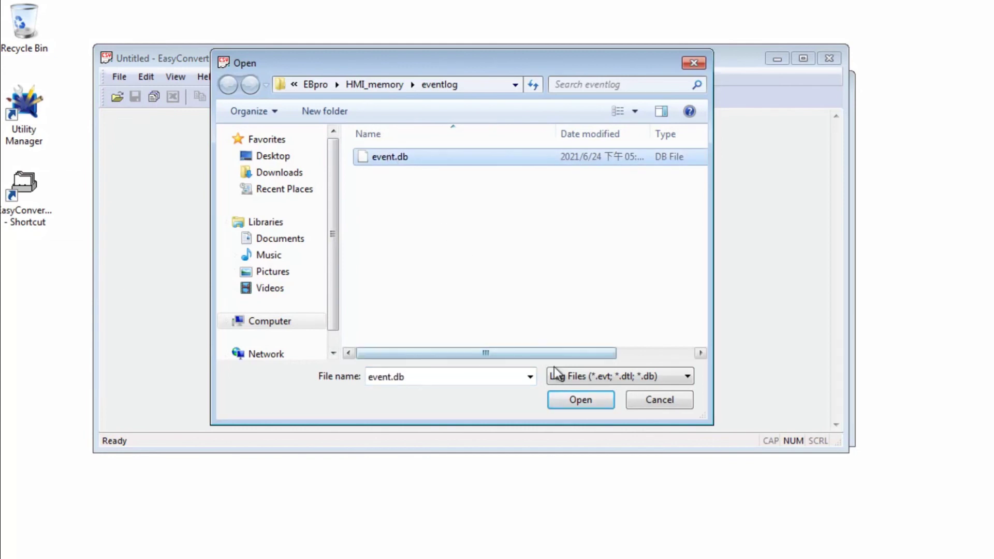
pyautogui.click(580, 399)
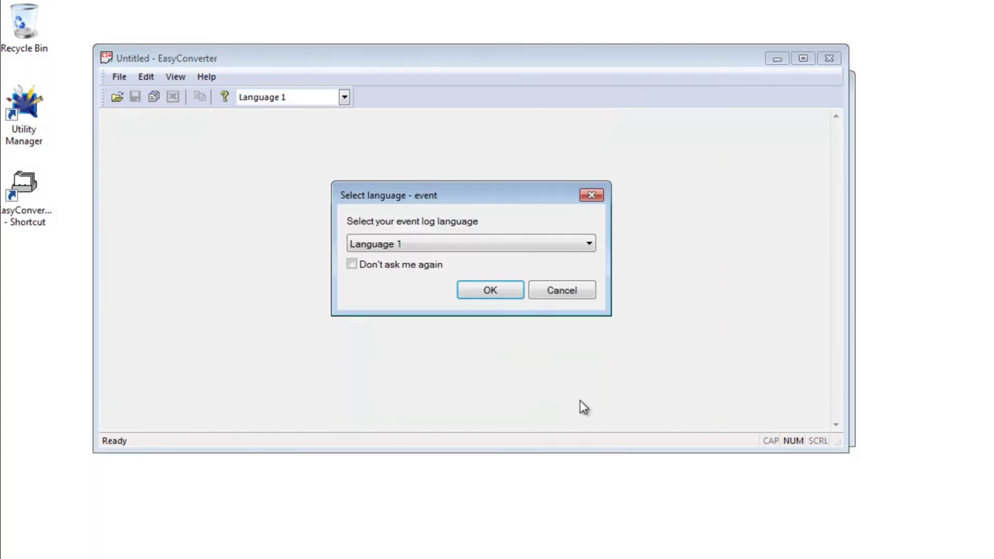
pyautogui.click(489, 290)
pyautogui.click(508, 313)
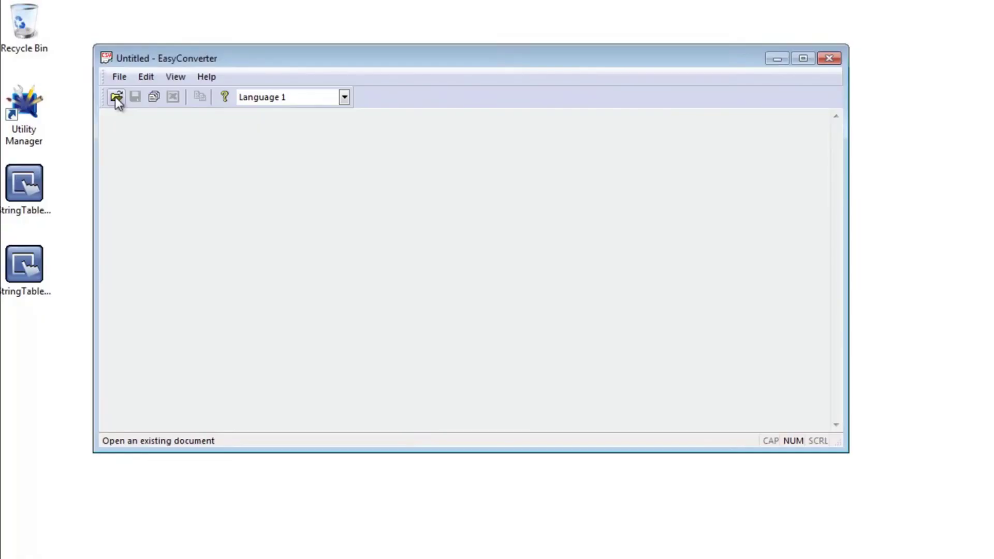
# Convert event.db with Language 1 and date range 2021/6/24 without providing a string table file, accepting the warning.
pyautogui.click(115, 98)
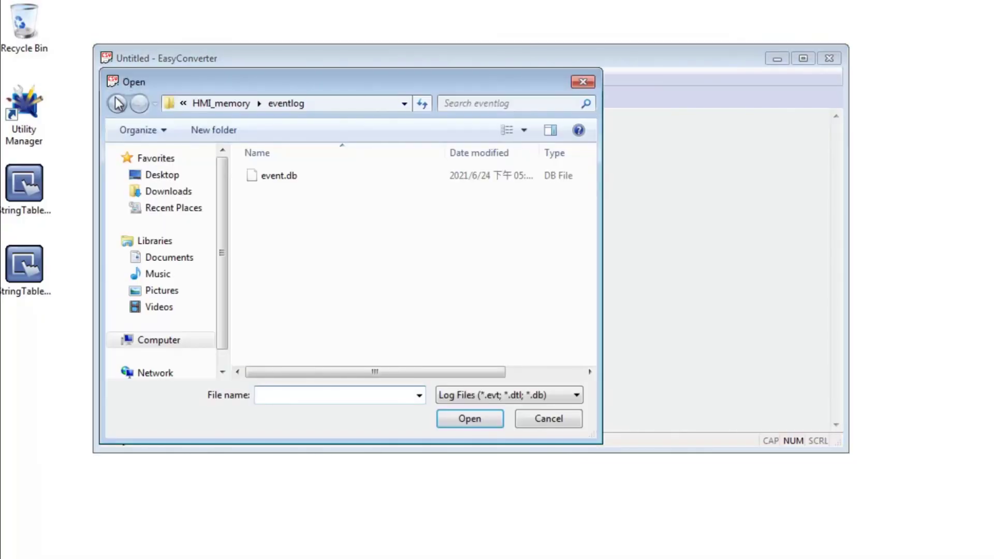
pyautogui.click(282, 177)
pyautogui.click(469, 420)
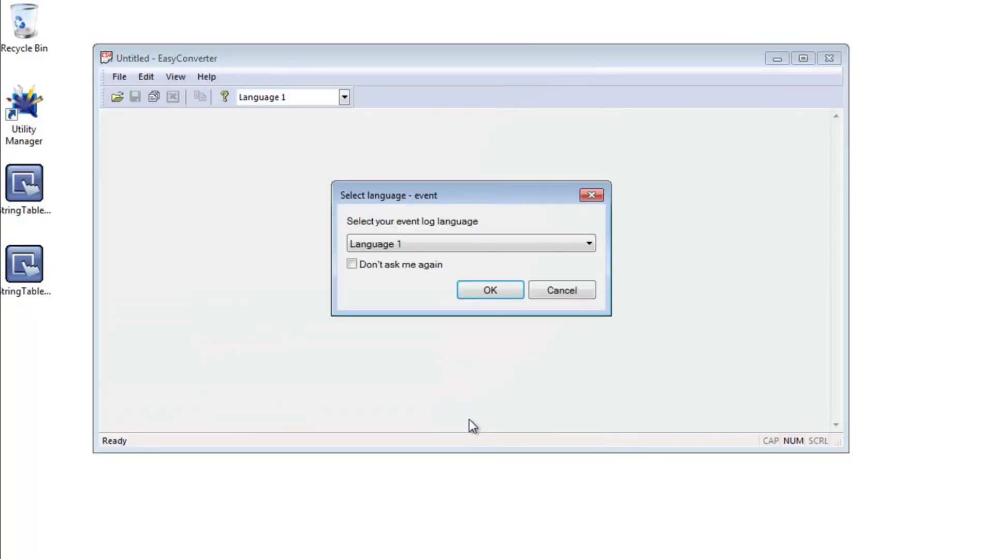
pyautogui.click(488, 290)
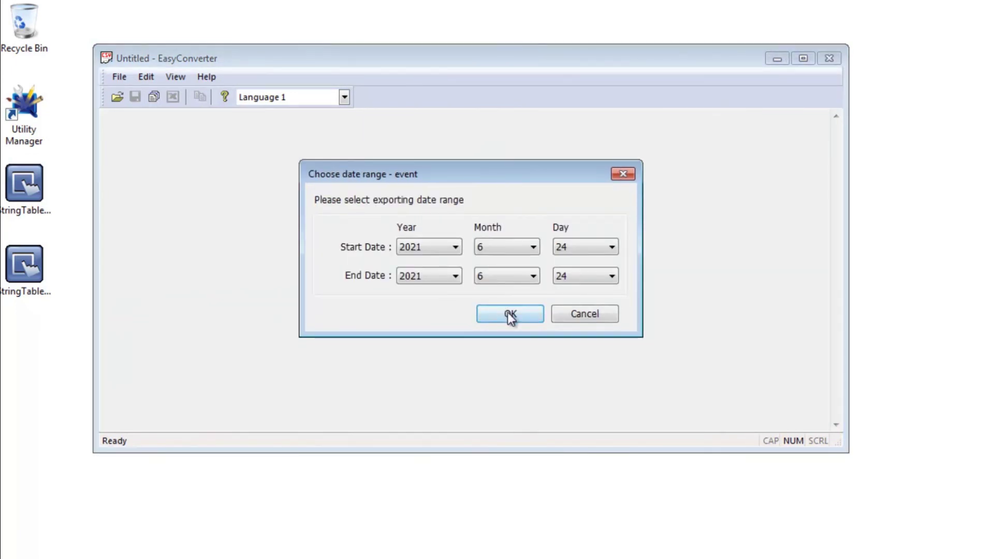
pyautogui.click(510, 315)
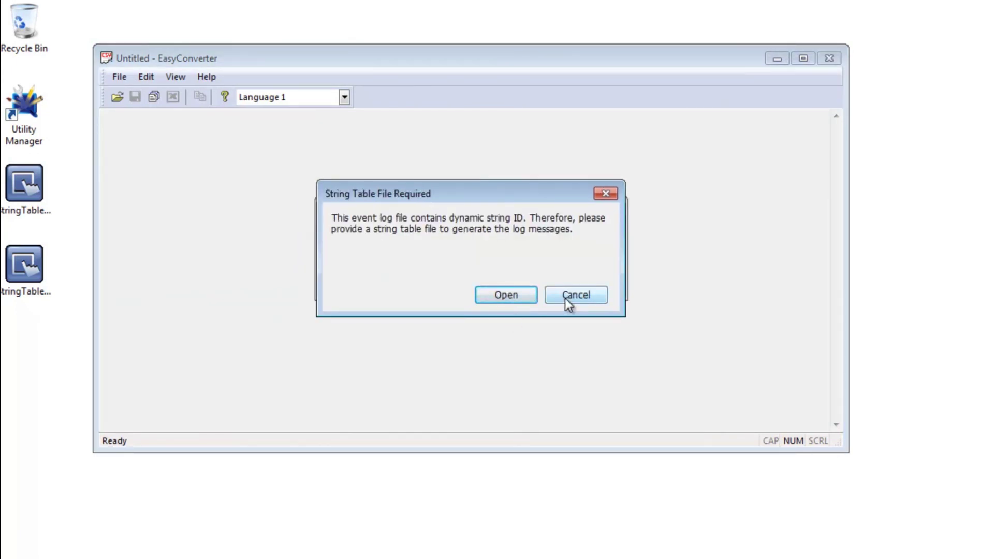
pyautogui.click(578, 297)
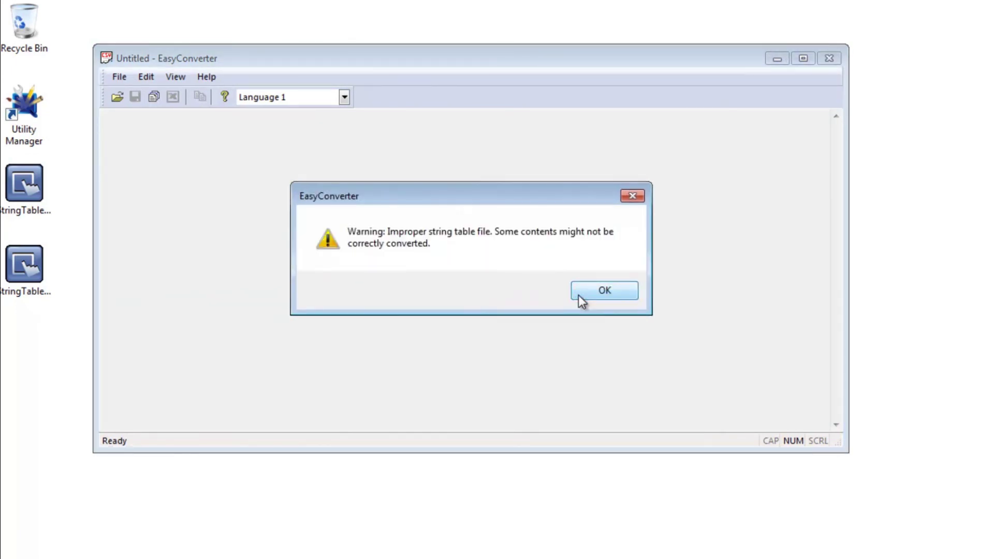
pyautogui.click(604, 290)
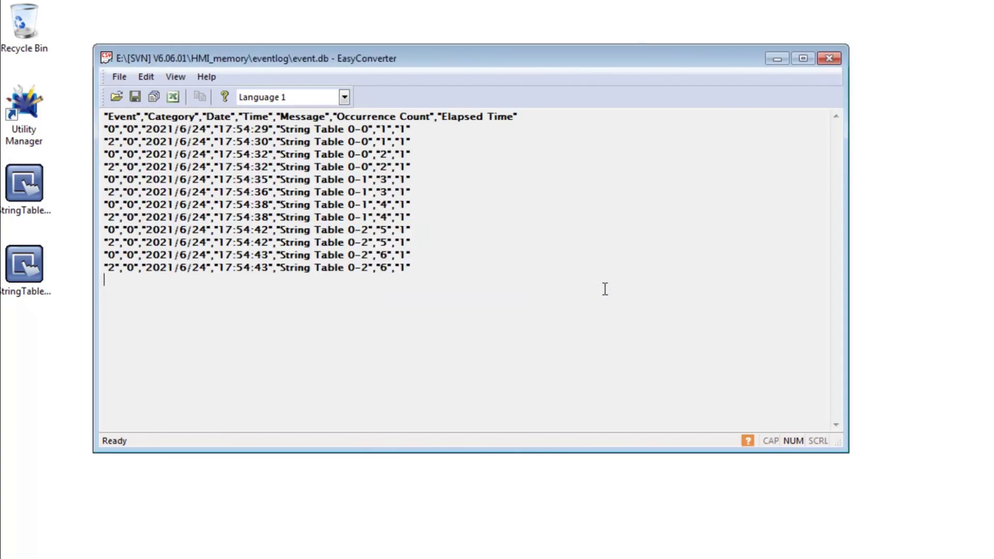